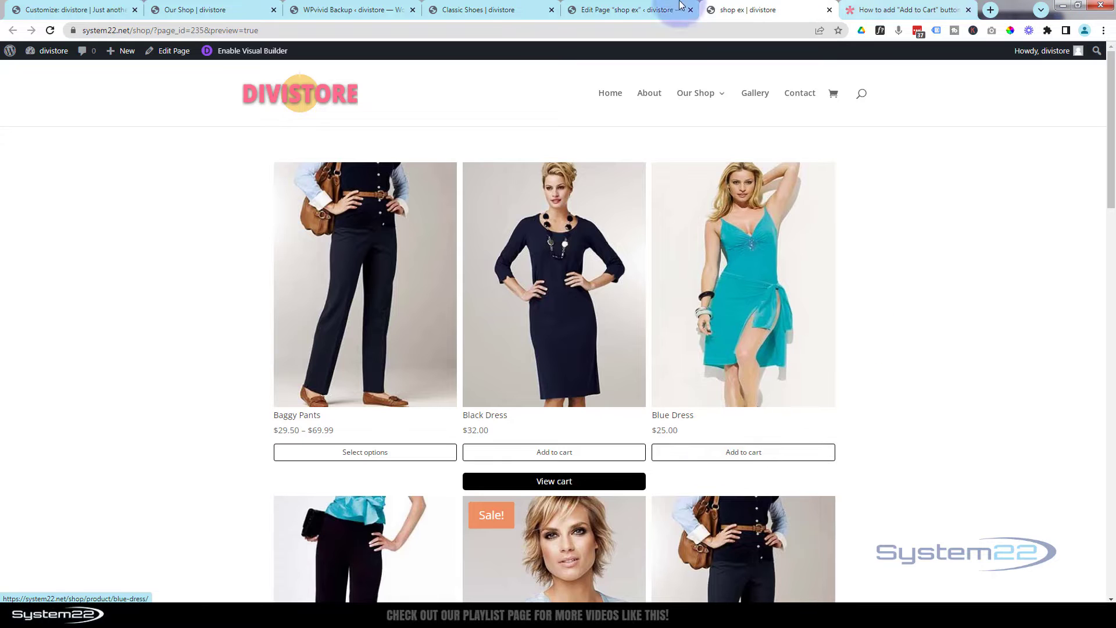
# Step: Compare the Our Shop page with the shop ex preview and reload the preview
pyautogui.click(232, 9)
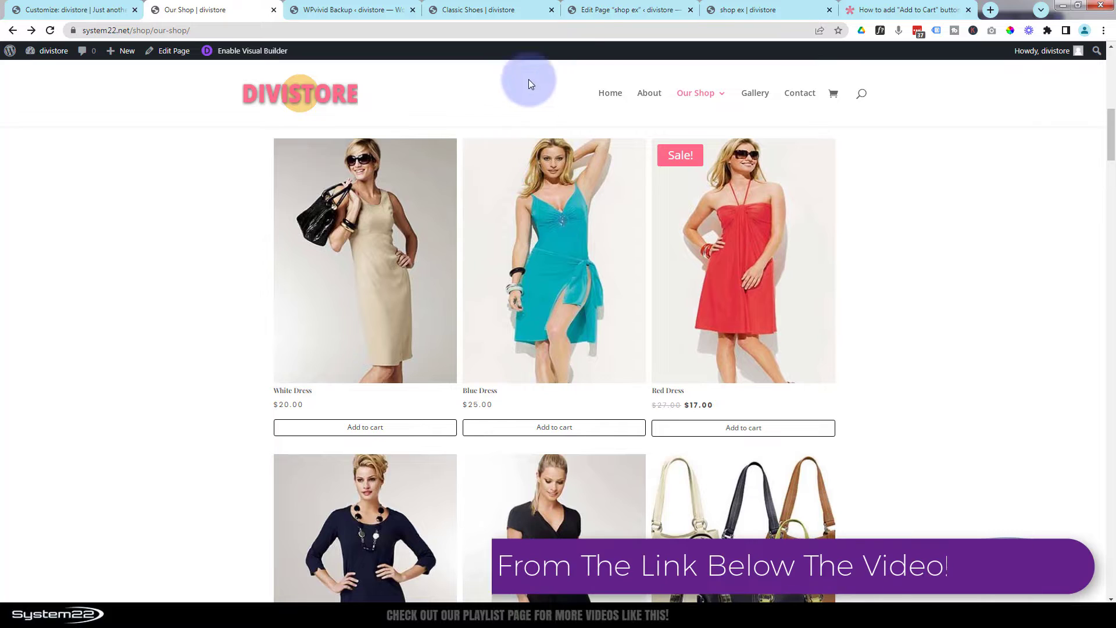
pyautogui.click(735, 10)
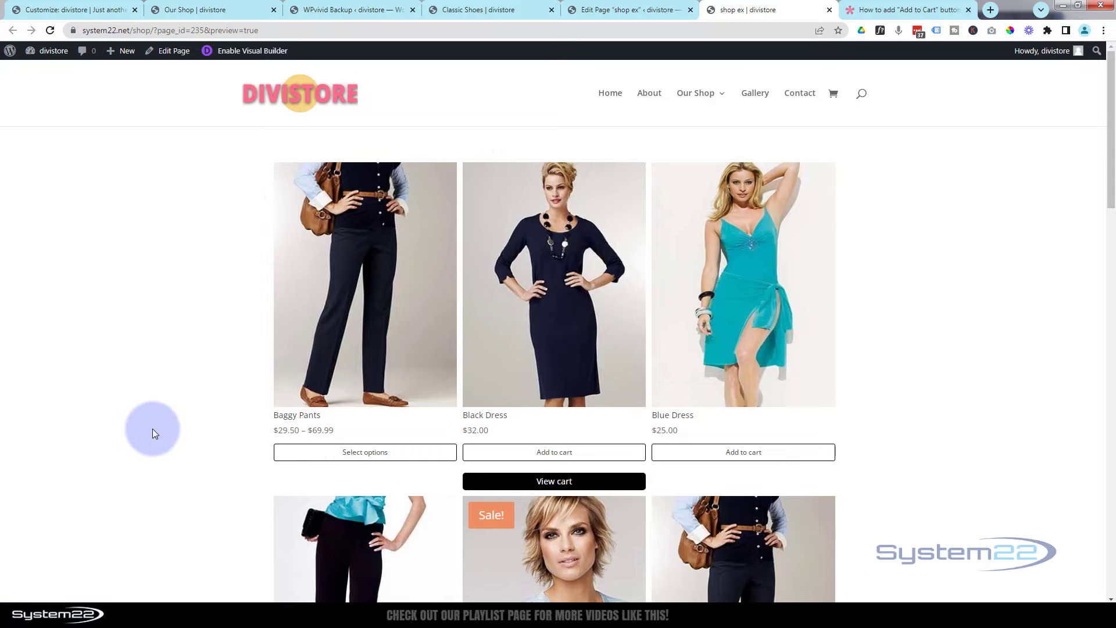
pyautogui.click(51, 32)
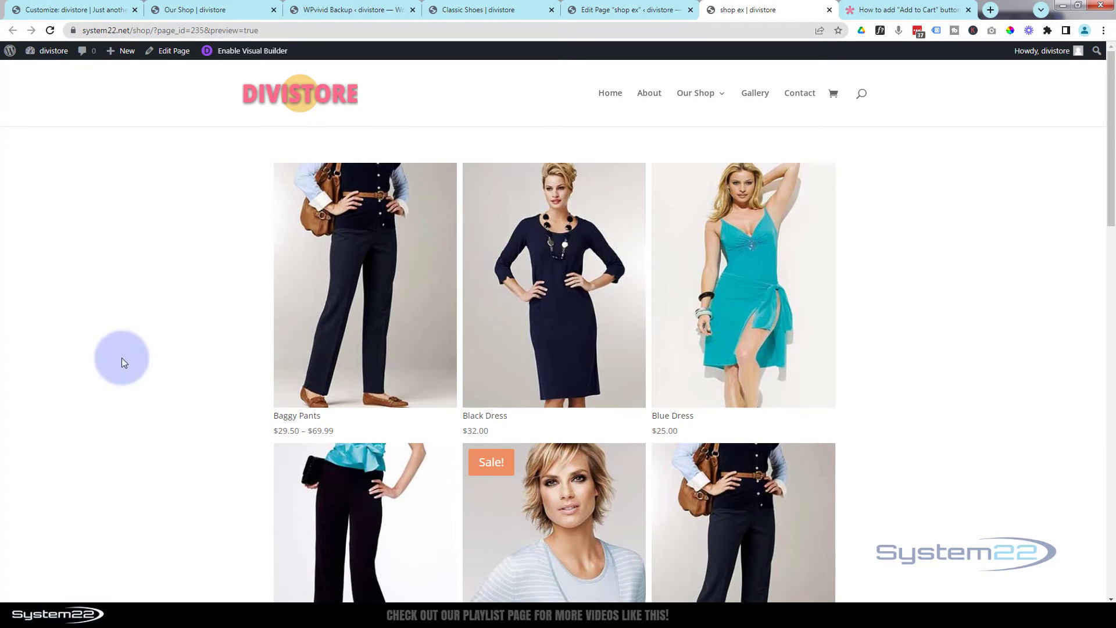
# Step: Check the products shortcode in the shop ex page editor and review the product grid in its preview for cart buttons
pyautogui.click(661, 9)
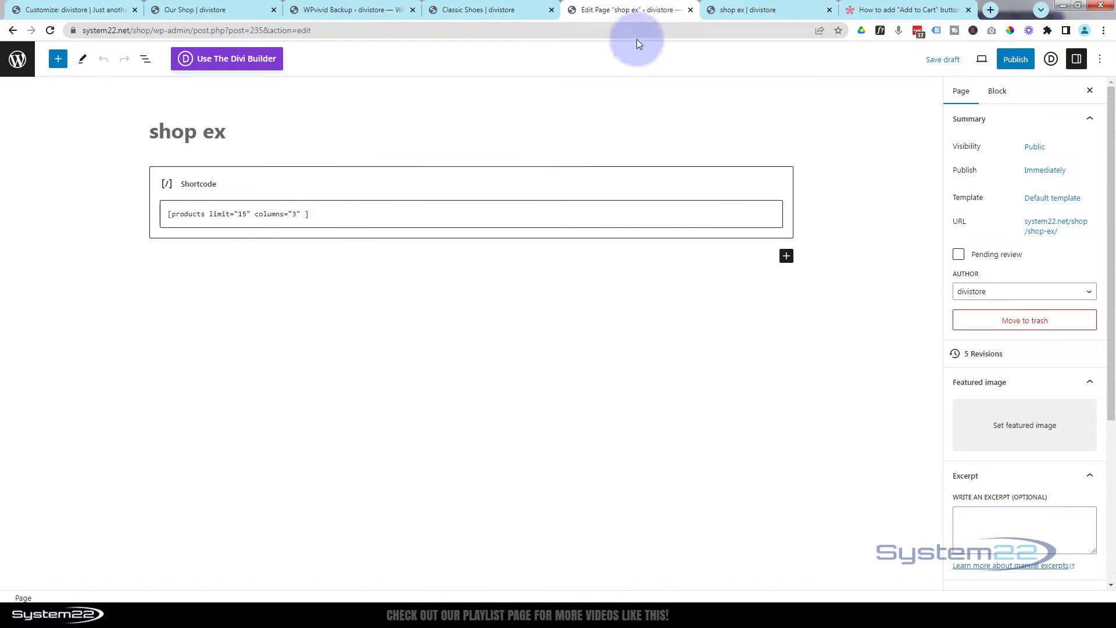
pyautogui.click(755, 9)
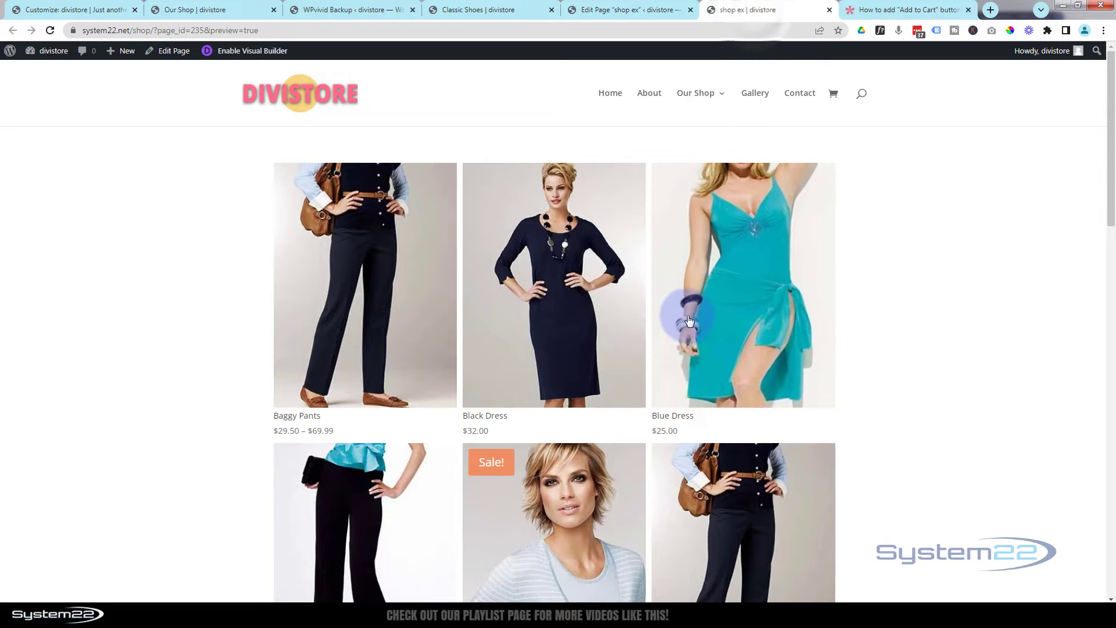
pyautogui.scroll(-9, 896, 294)
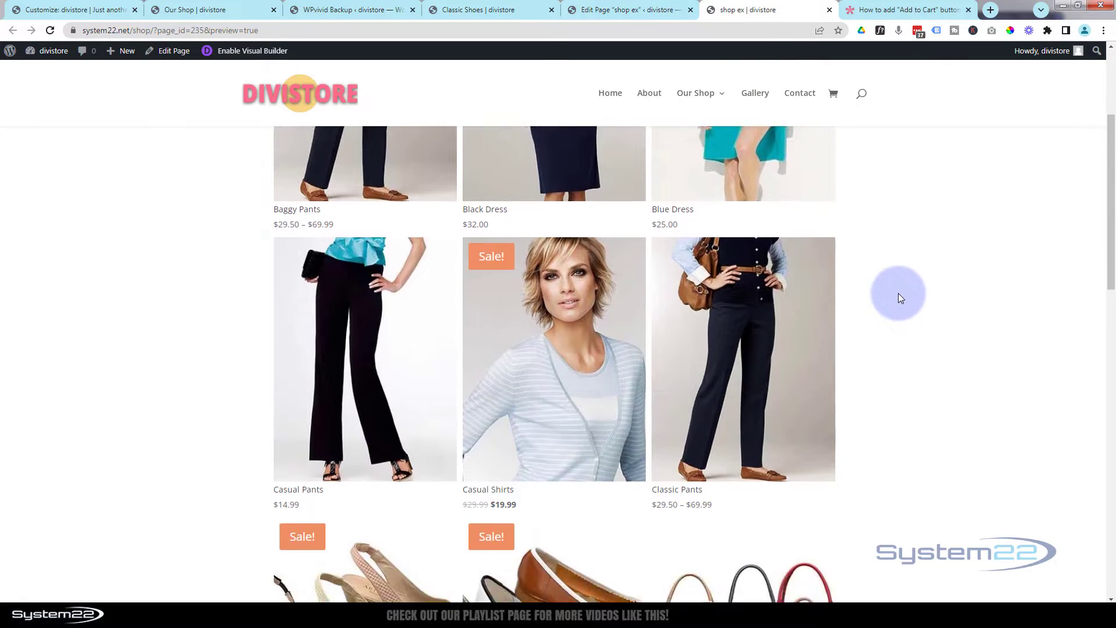
pyautogui.scroll(-10, 898, 298)
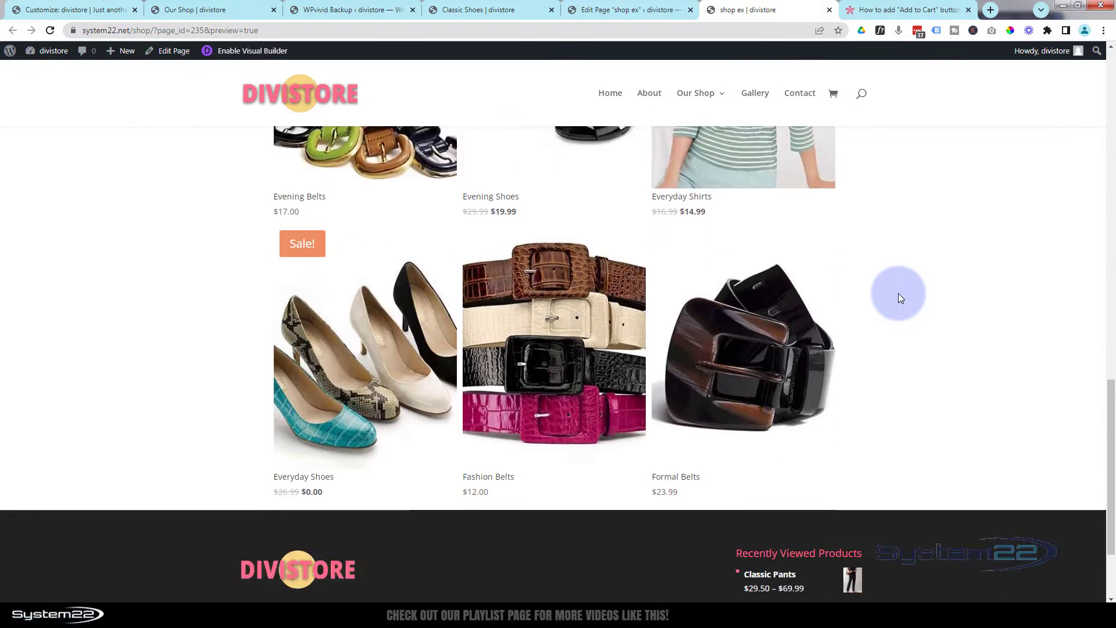
pyautogui.scroll(3, 898, 297)
pyautogui.scroll(8, 898, 293)
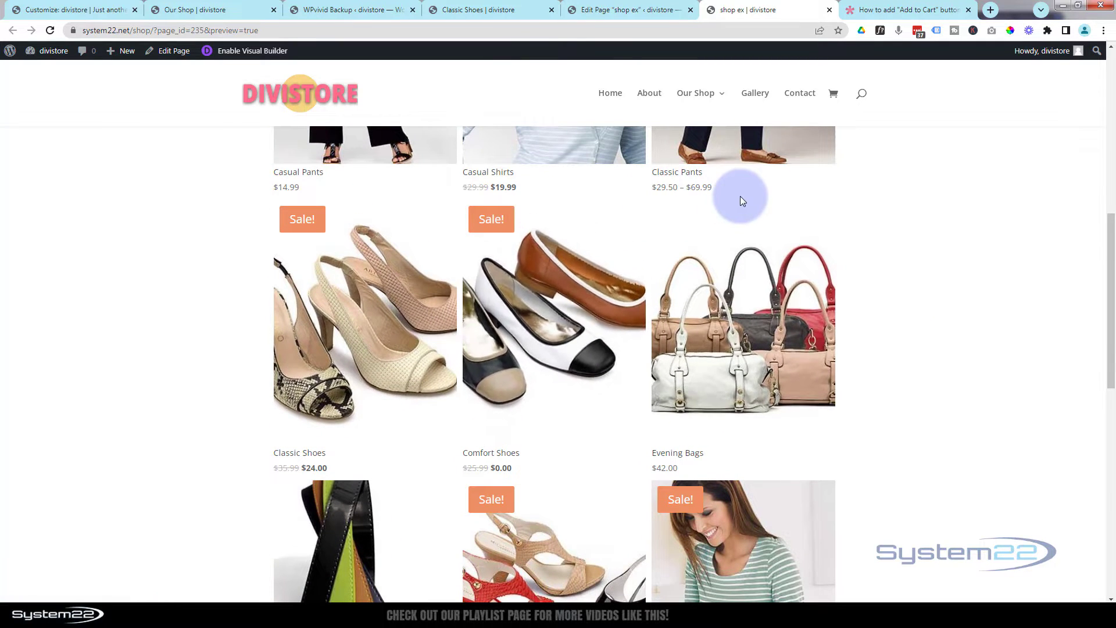
# Step: Read the Elegant Themes article on adding an "Add to Cart" button to Divi shop pages, through the Code Snippets alternative
pyautogui.click(897, 9)
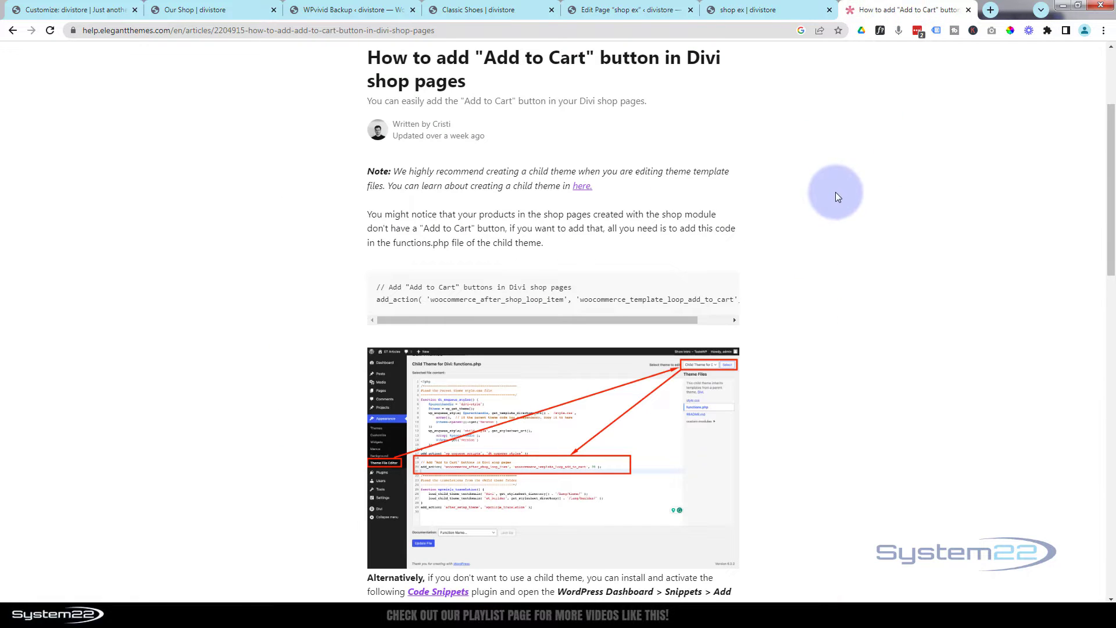
pyautogui.scroll(3, 836, 191)
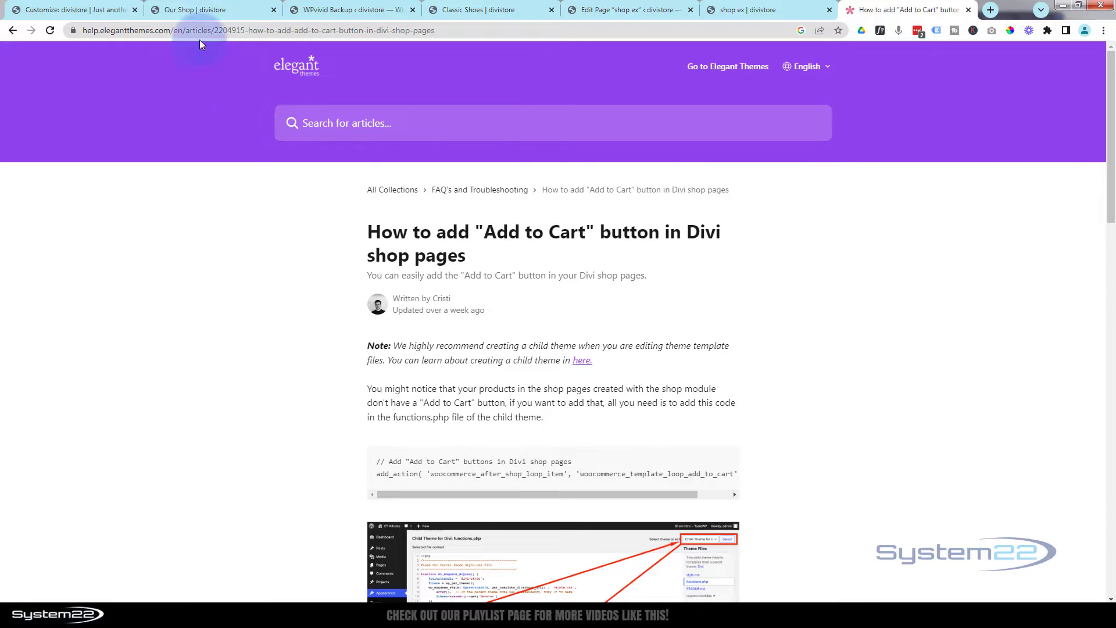
pyautogui.moveTo(435, 30); pyautogui.dragTo(81, 30)
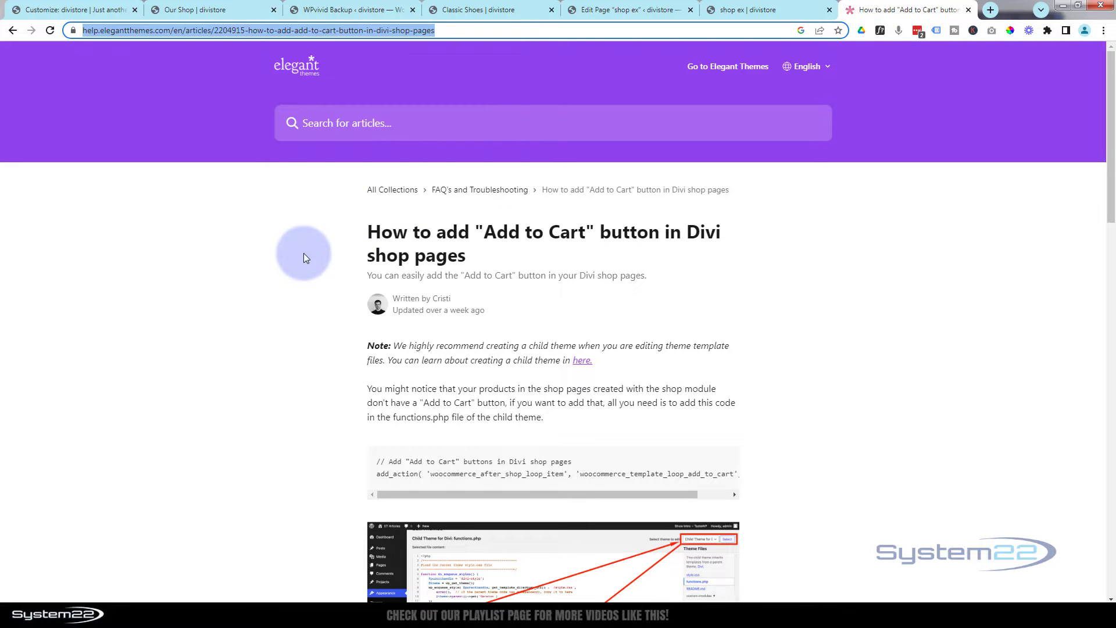
pyautogui.scroll(-4, 303, 253)
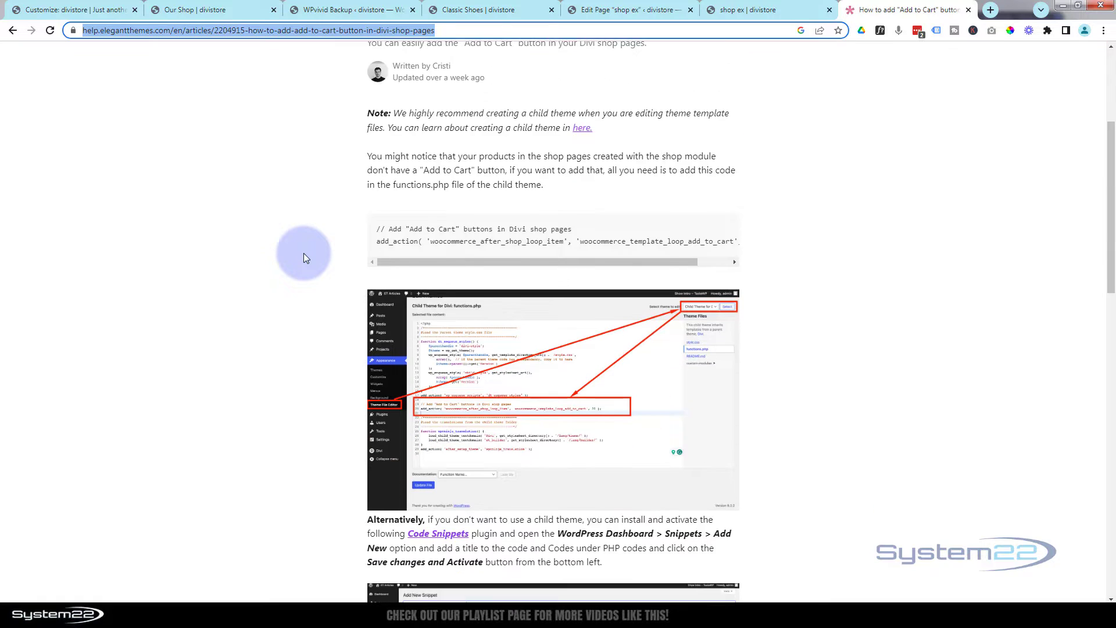
pyautogui.scroll(-4, 306, 258)
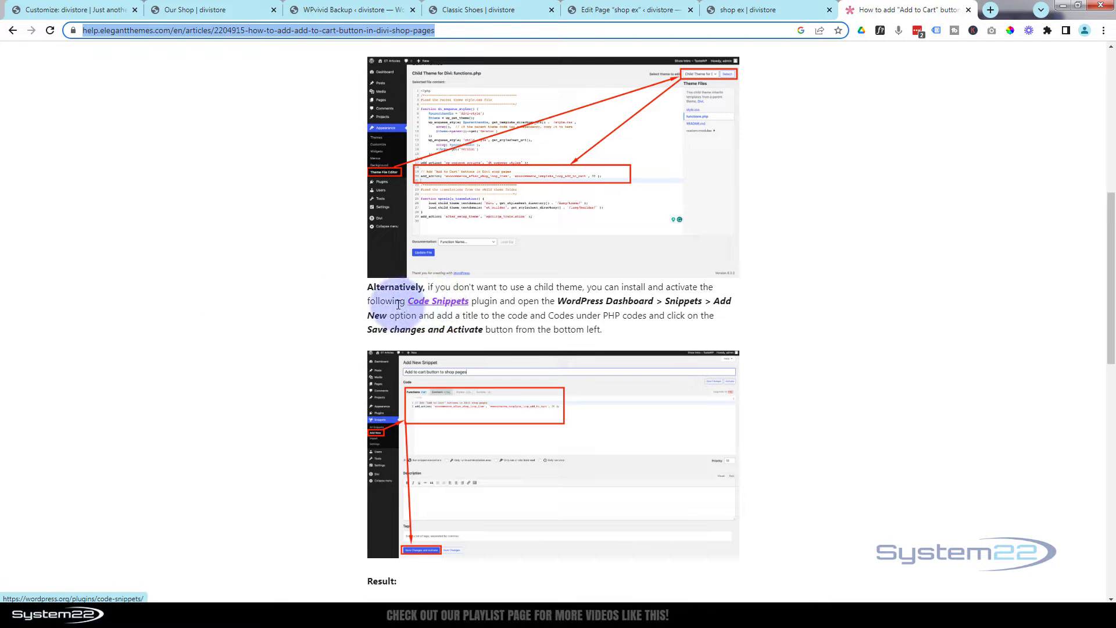
# Step: Open the article's linked Code Snippets plugin page on WordPress.org and download the plugin's zip file
pyautogui.middleClick(440, 306)
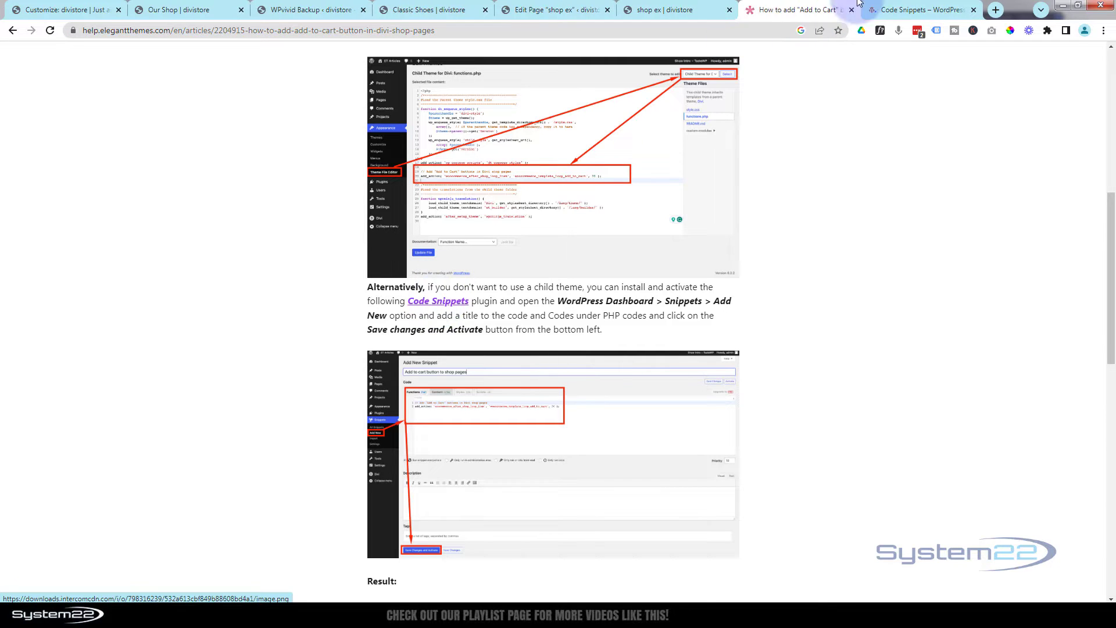
pyautogui.click(925, 10)
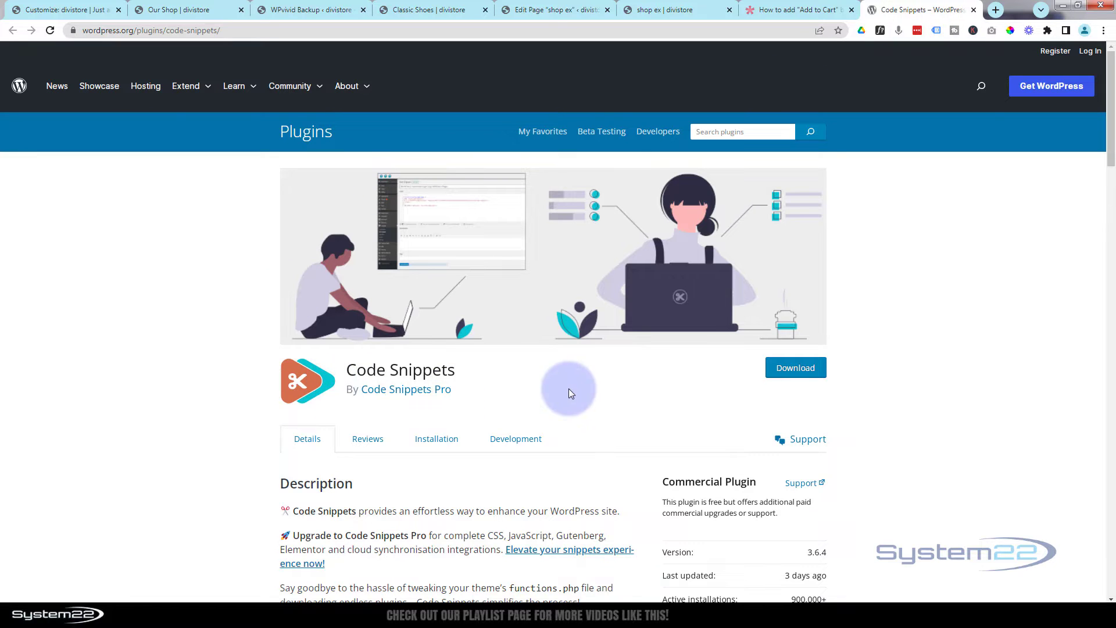
pyautogui.click(796, 370)
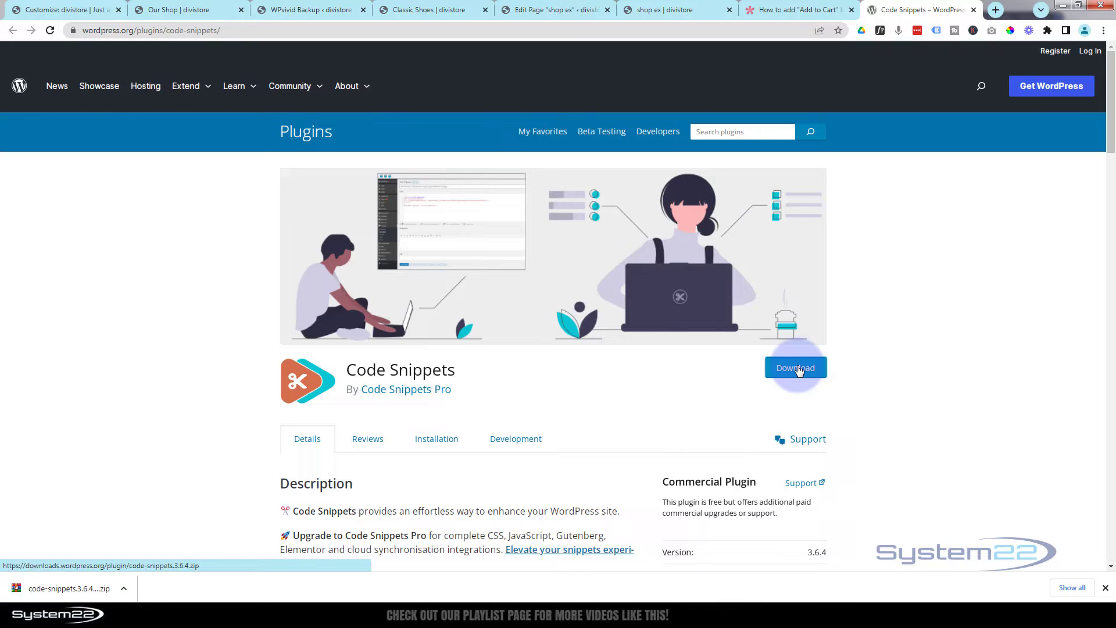
pyautogui.click(60, 591)
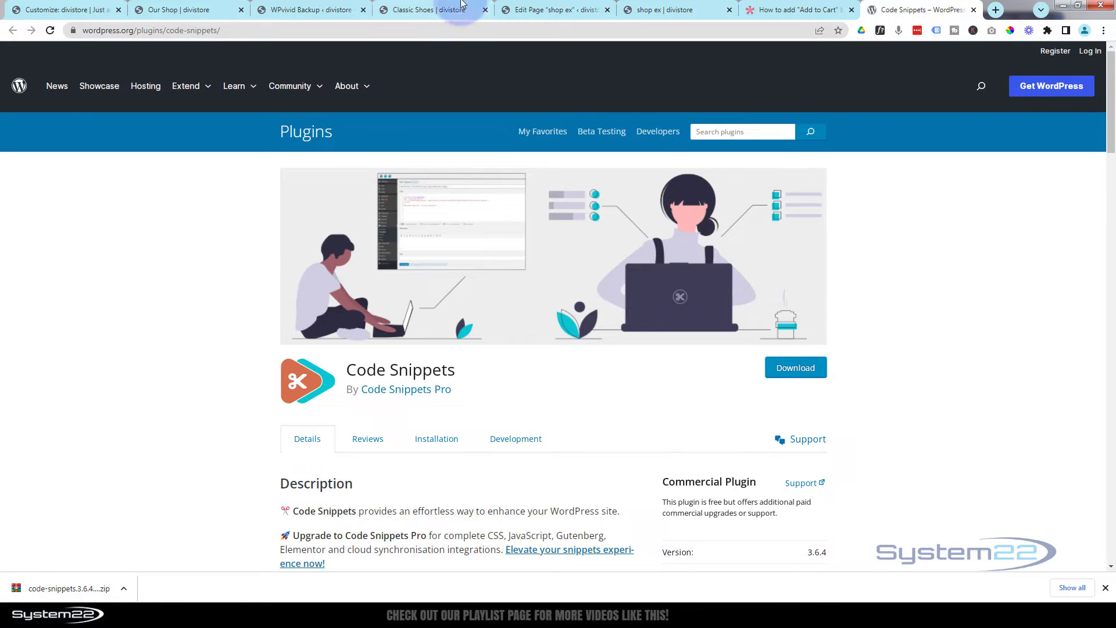
# Step: Open the plugin upload form in the divistore WordPress admin and dismiss the PayPal Payments notice
pyautogui.click(296, 11)
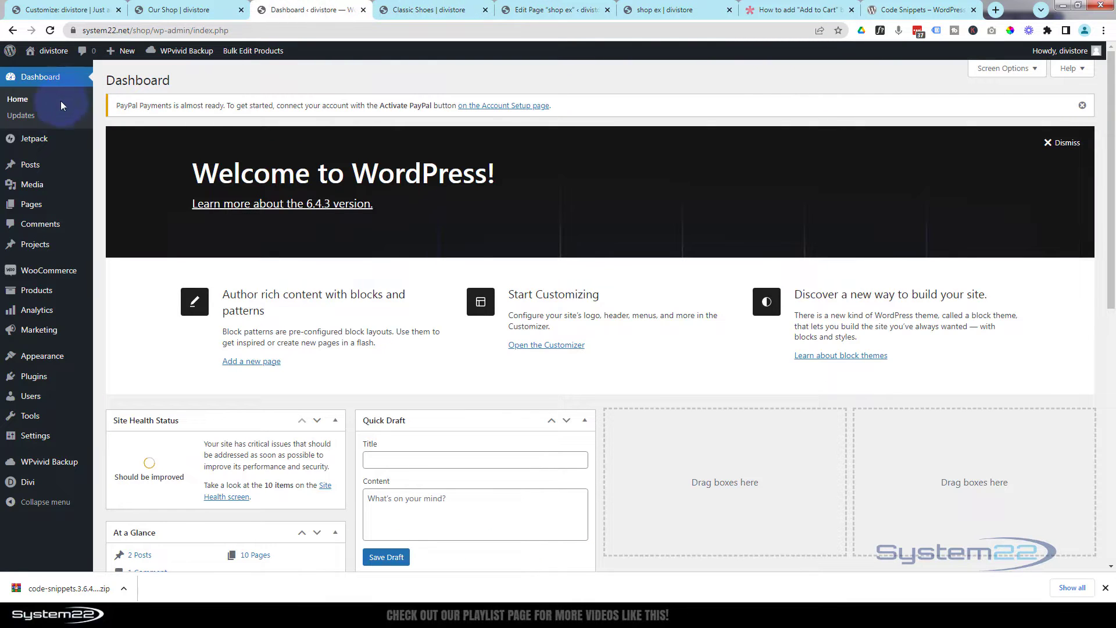
pyautogui.moveTo(38, 378)
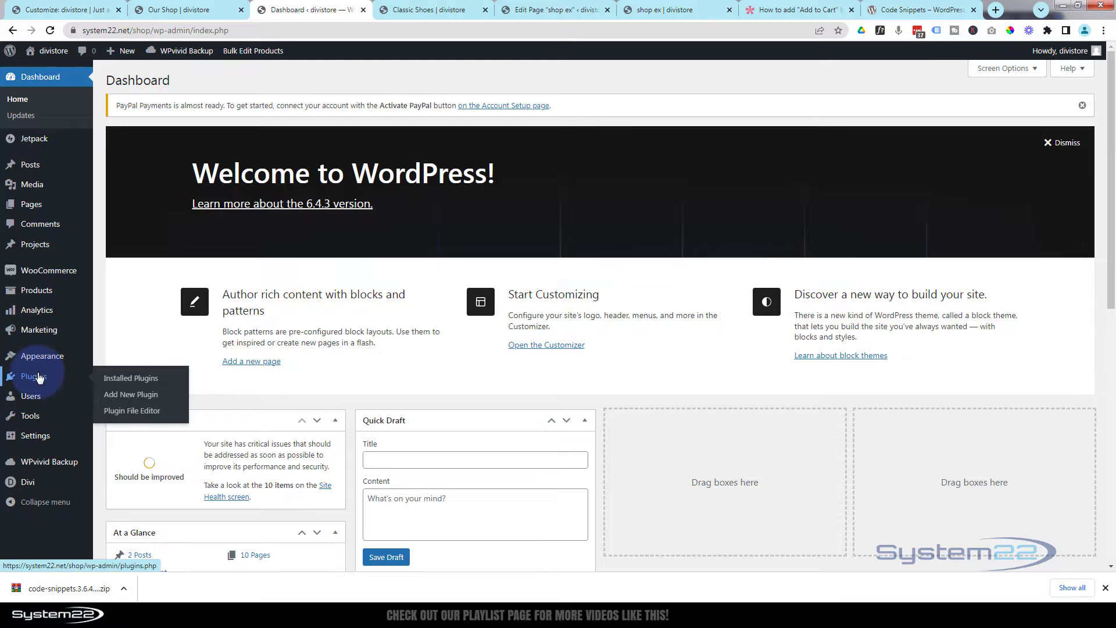
pyautogui.click(137, 400)
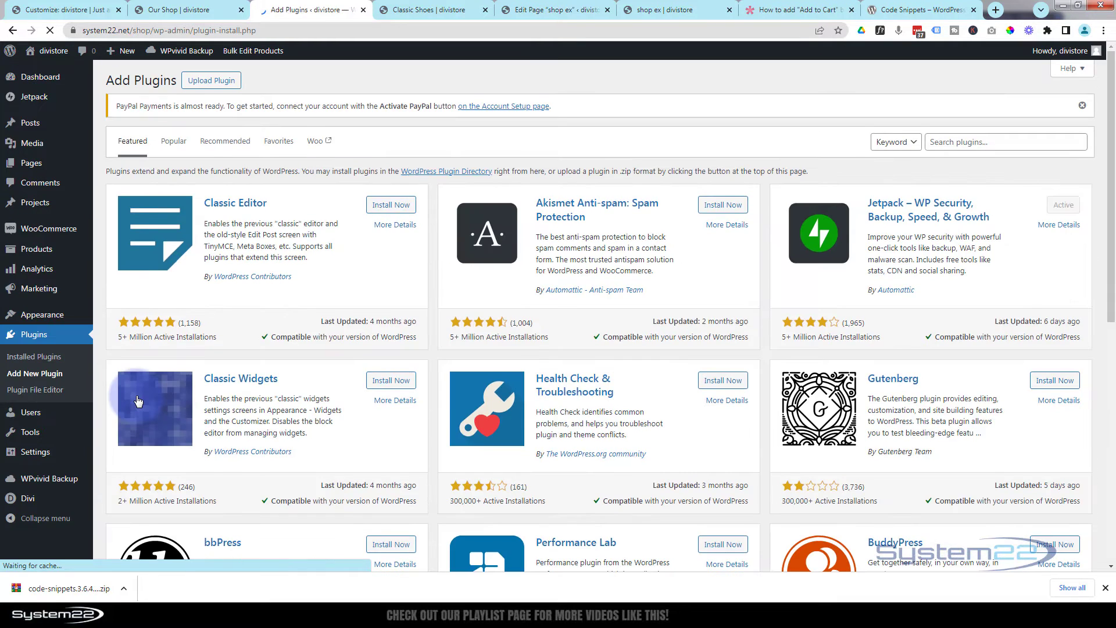
pyautogui.click(206, 83)
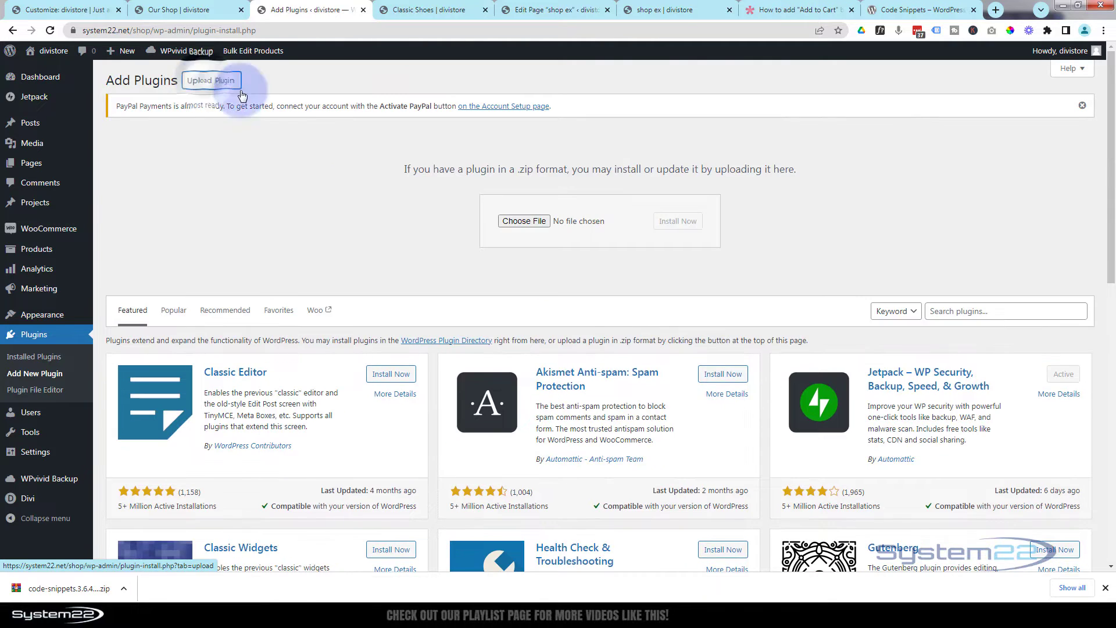
pyautogui.click(1084, 108)
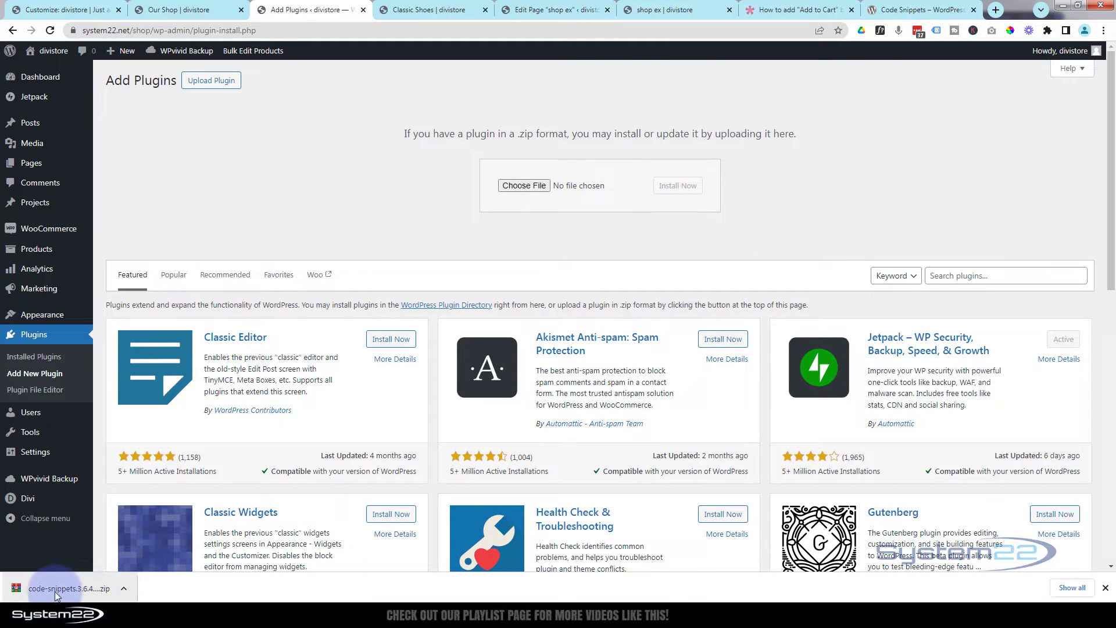
# Step: Upload the downloaded code-snippets.3.6.4 zip file, install the plugin and activate it
pyautogui.moveTo(55, 591); pyautogui.dragTo(575, 193)
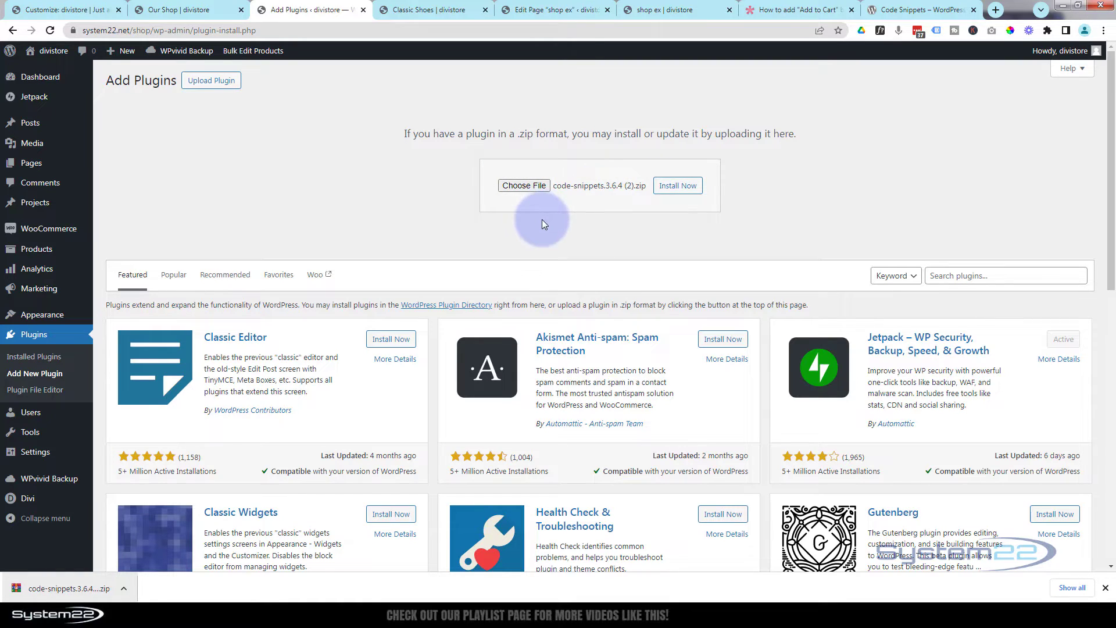
pyautogui.click(683, 186)
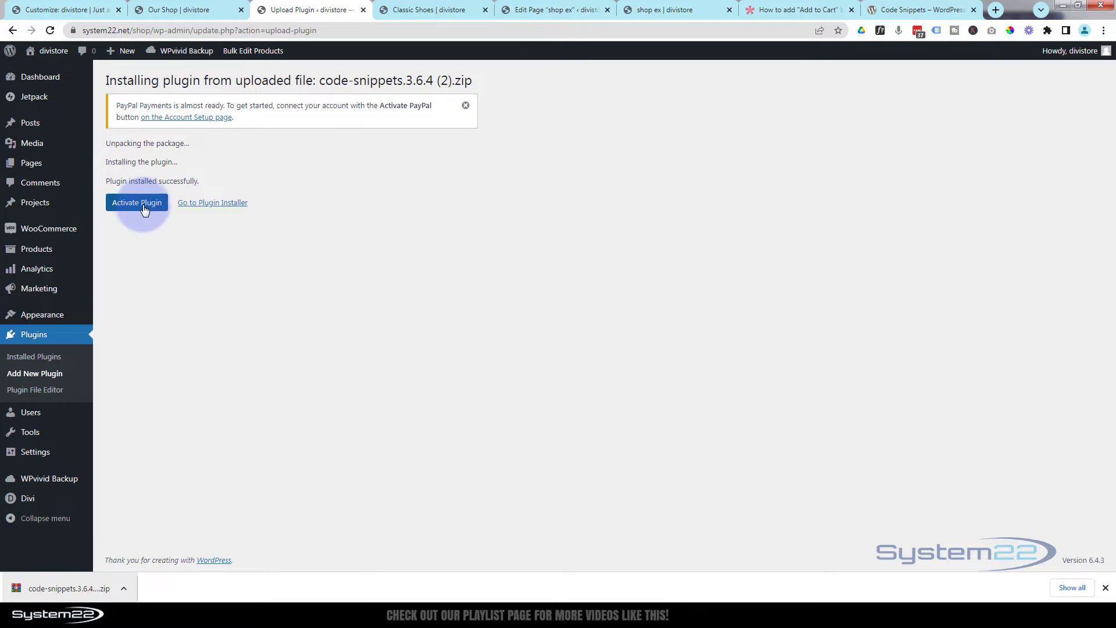
pyautogui.click(138, 203)
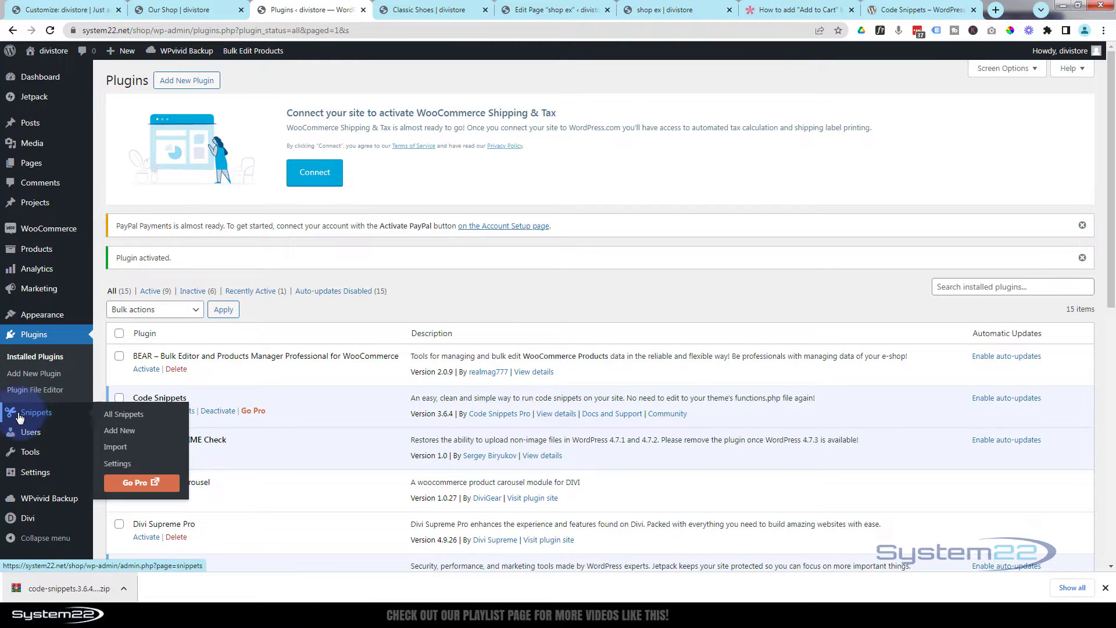
# Step: Open the Code Snippets list and start a new snippet
pyautogui.click(38, 417)
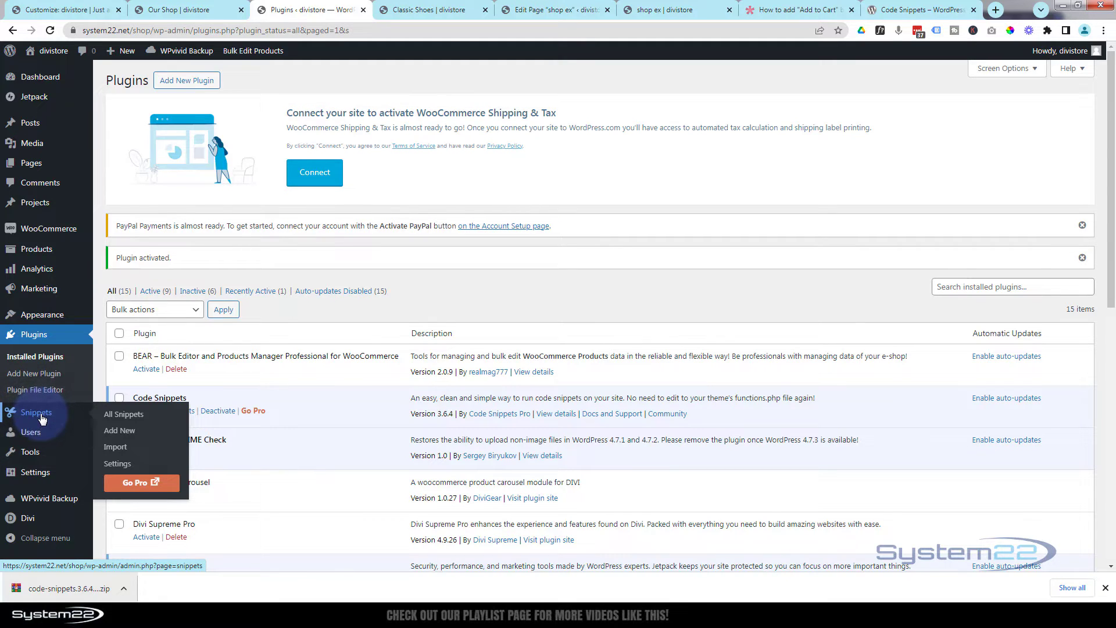
pyautogui.click(42, 417)
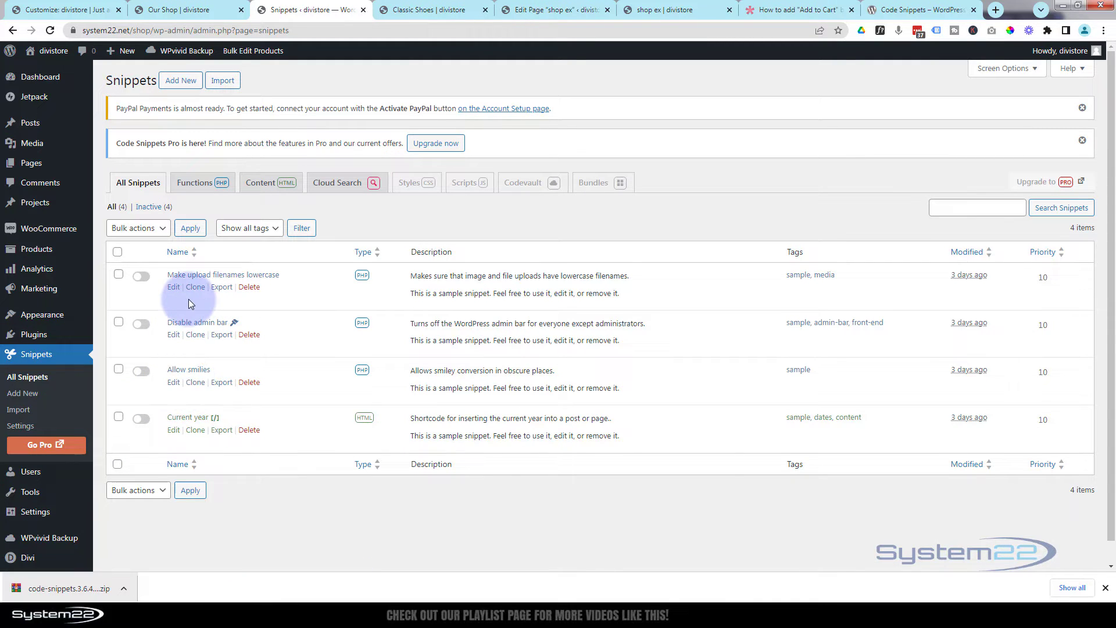
pyautogui.click(184, 84)
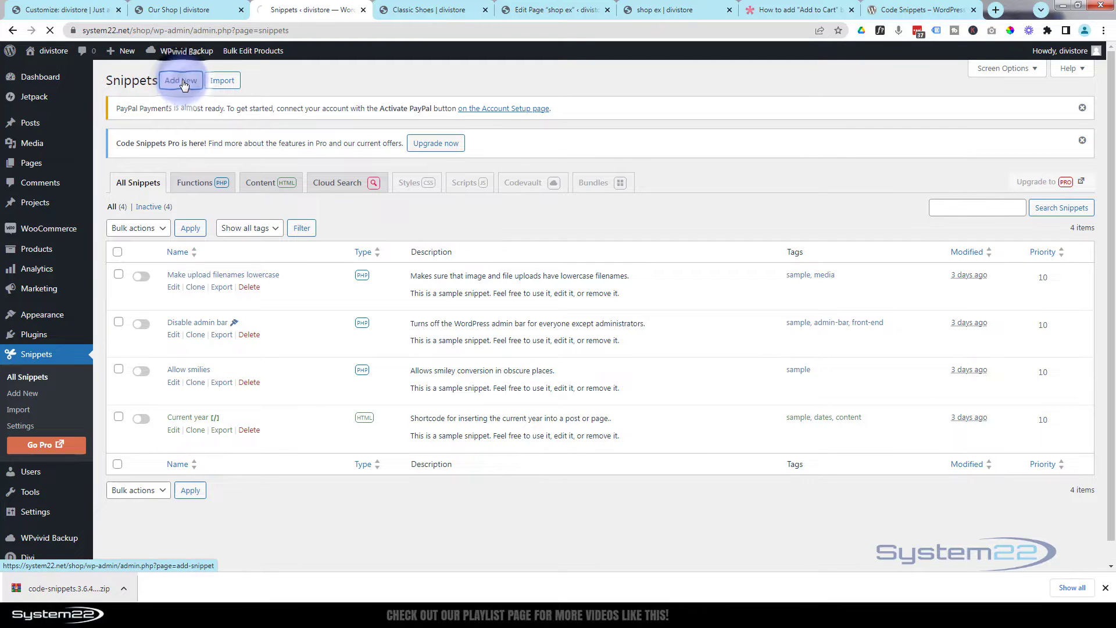
# Step: Copy the complete two-line "Add to Cart" PHP code from the Elegant Themes help article
pyautogui.click(818, 11)
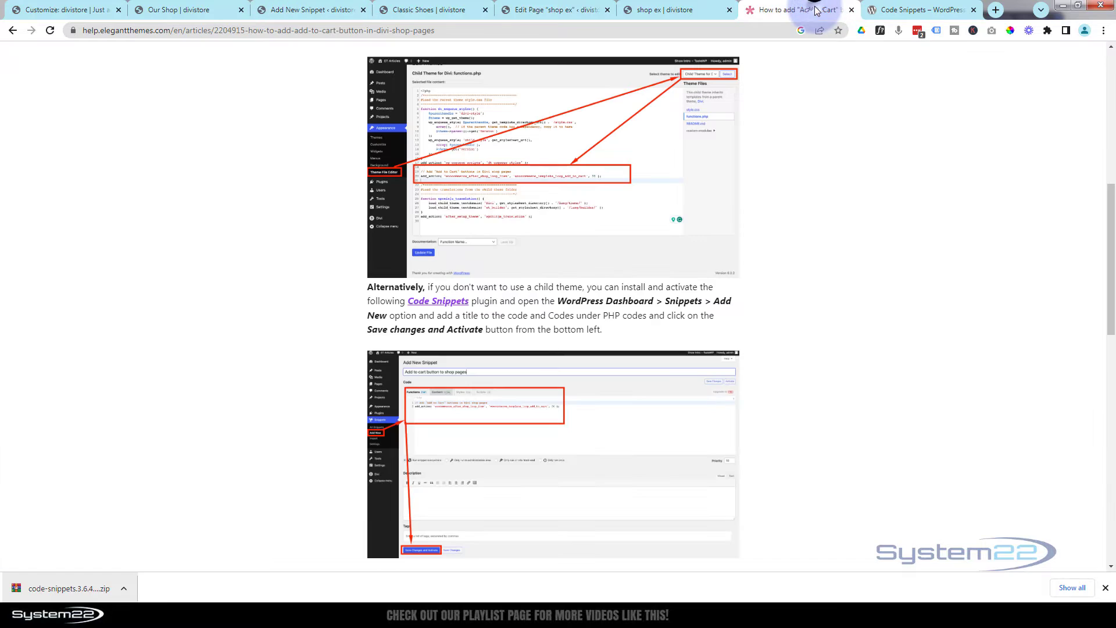
pyautogui.scroll(4, 697, 336)
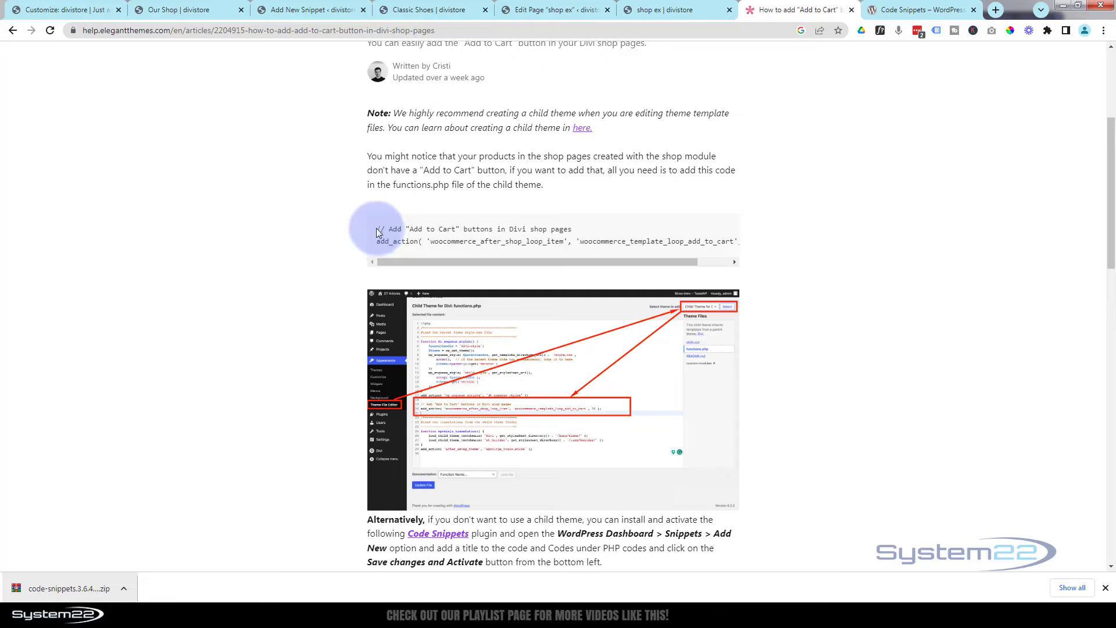
pyautogui.moveTo(376, 228); pyautogui.dragTo(812, 245)
pyautogui.hotkey('ctrl', 'c')
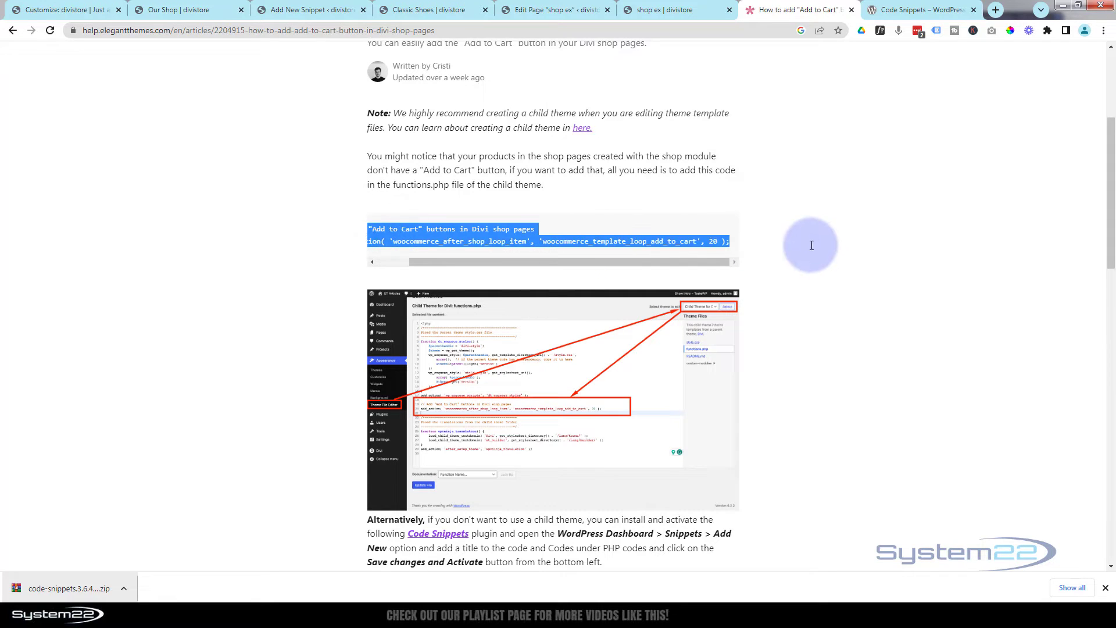
pyautogui.moveTo(652, 264); pyautogui.dragTo(487, 262)
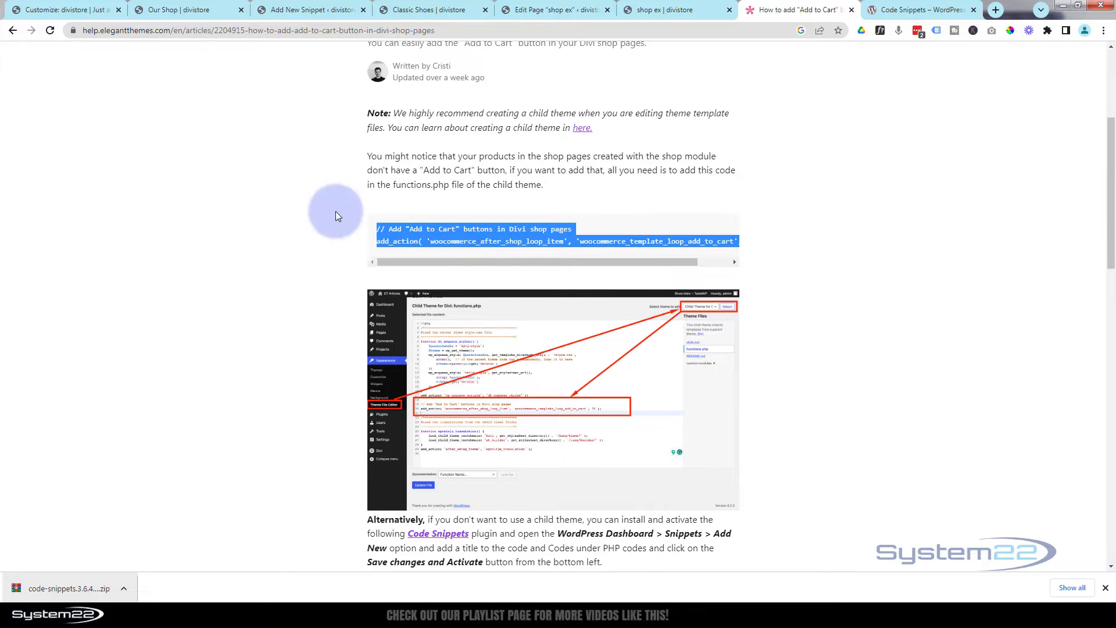
# Step: Title the new snippet "Woo Buttons Add To Cart" and paste the copied code into its PHP functions code area
pyautogui.click(301, 10)
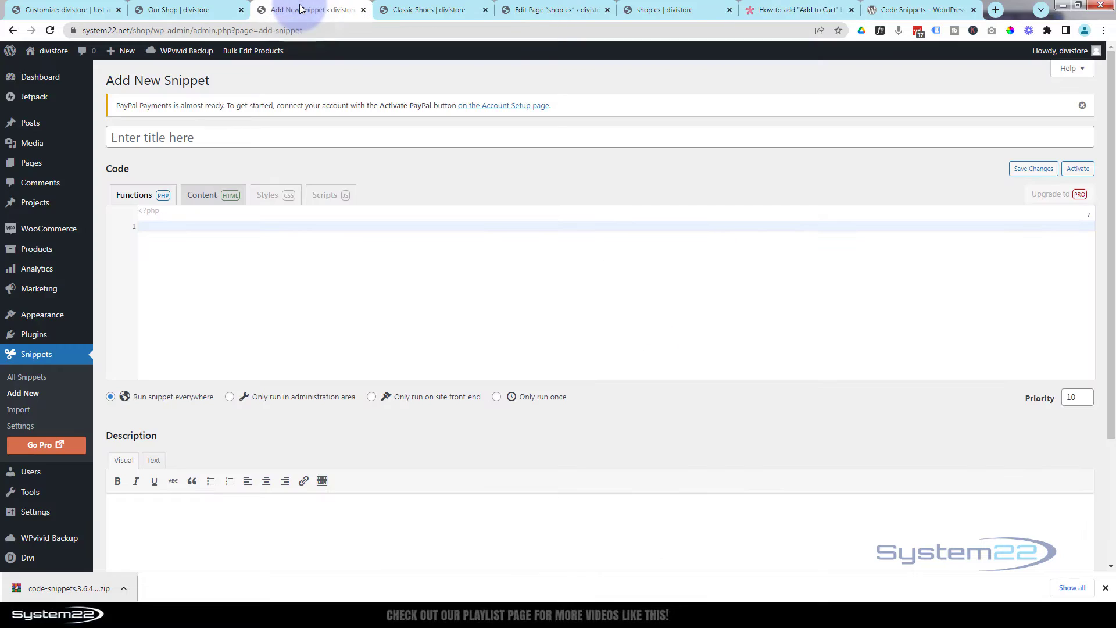
pyautogui.click(189, 137)
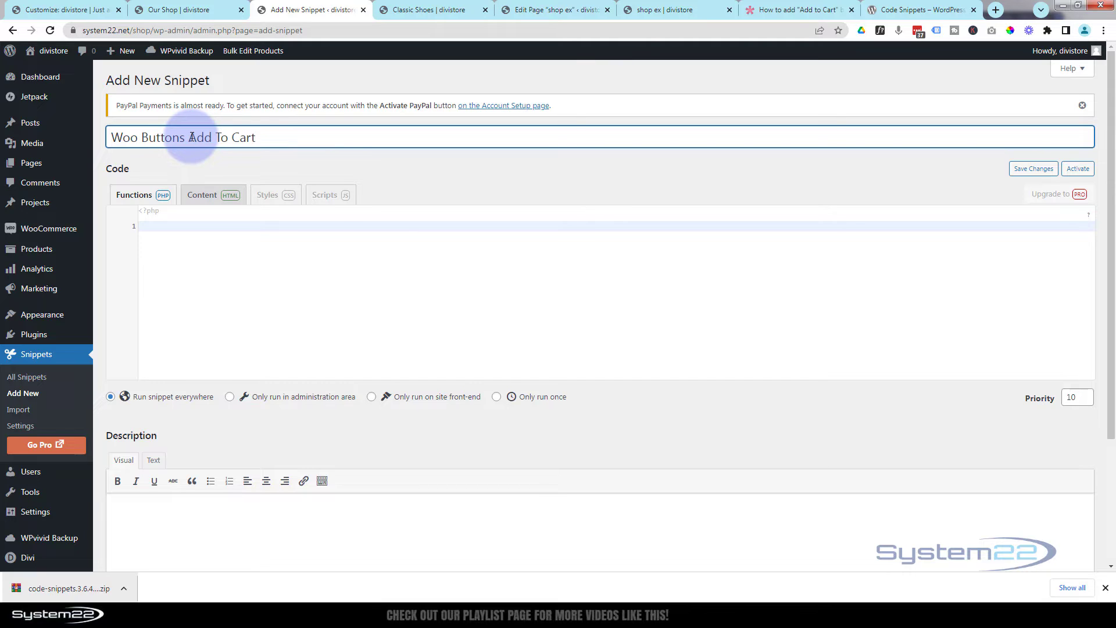
pyautogui.click(183, 225)
pyautogui.hotkey('ctrl', 'v')
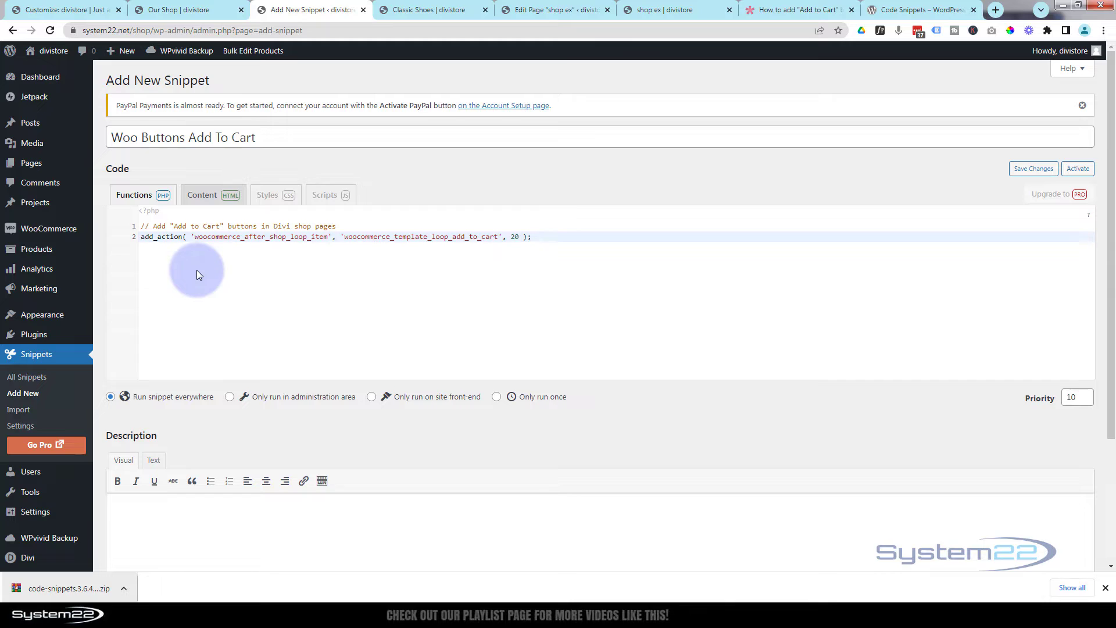
# Step: Save the "Woo Buttons Add To Cart" snippet and activate it, leaving it set to run everywhere
pyautogui.scroll(-3, 197, 270)
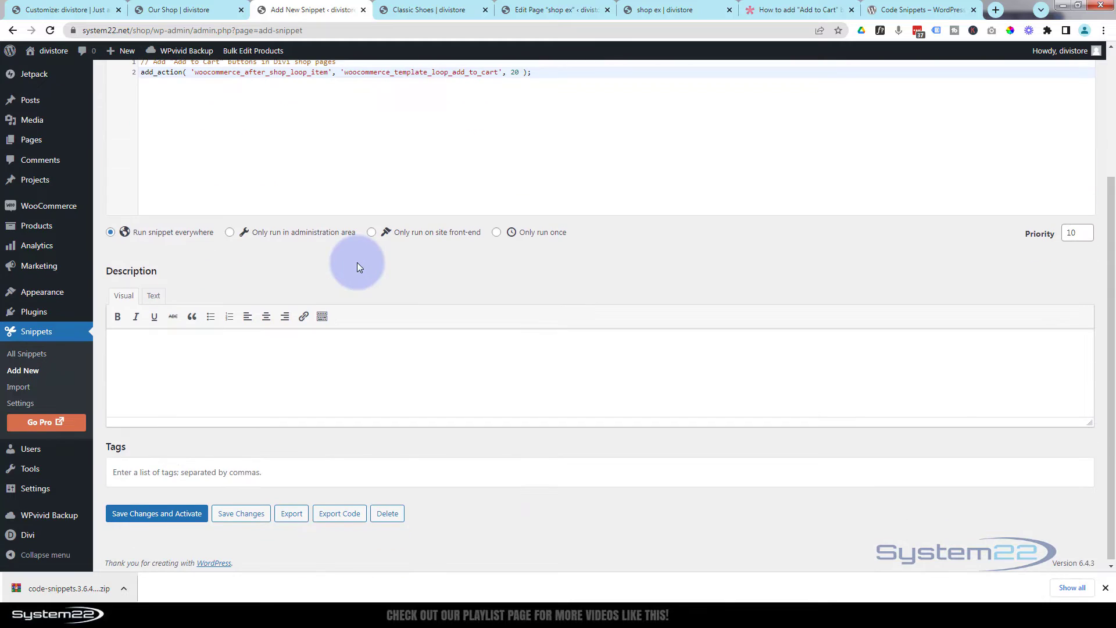
pyautogui.click(147, 512)
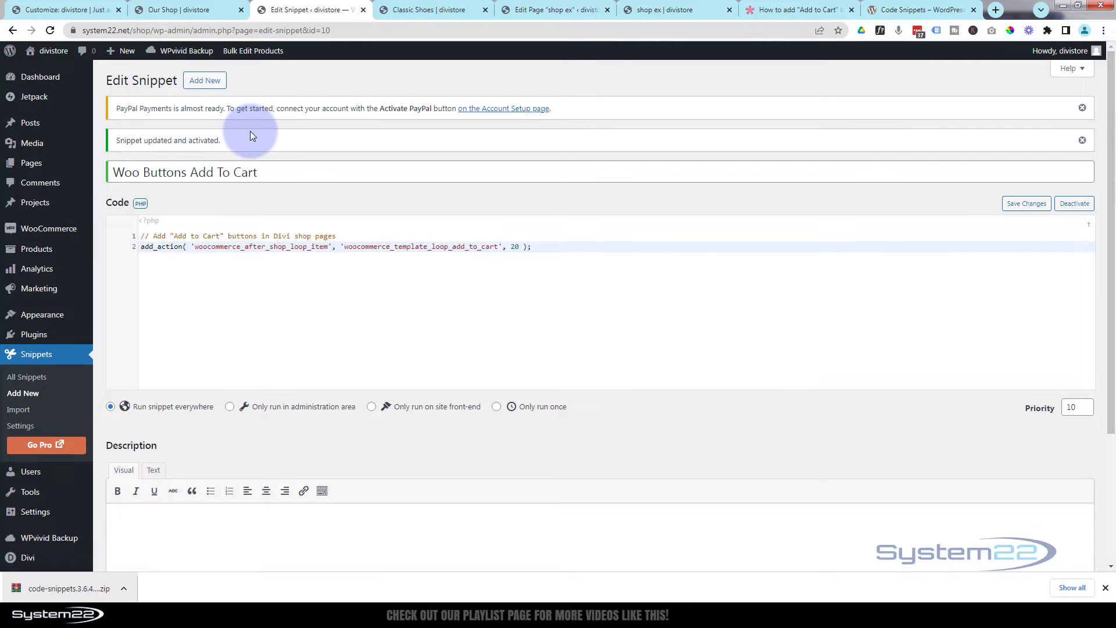
# Step: Reload the "shop ex" page preview and examine the buttons under the products in the grid
pyautogui.click(679, 10)
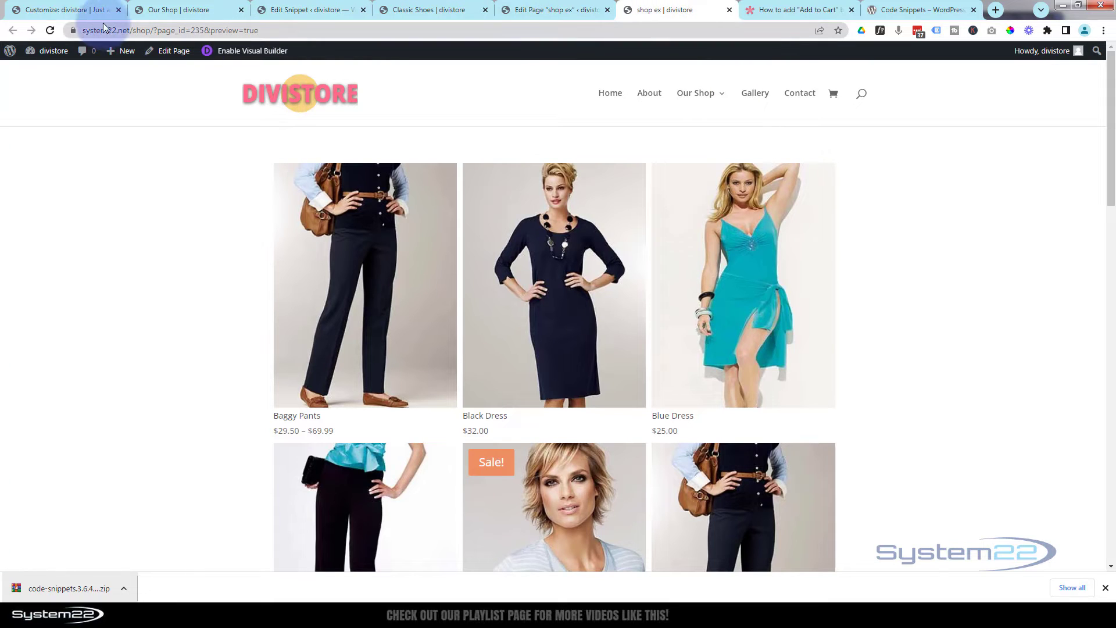
pyautogui.click(50, 30)
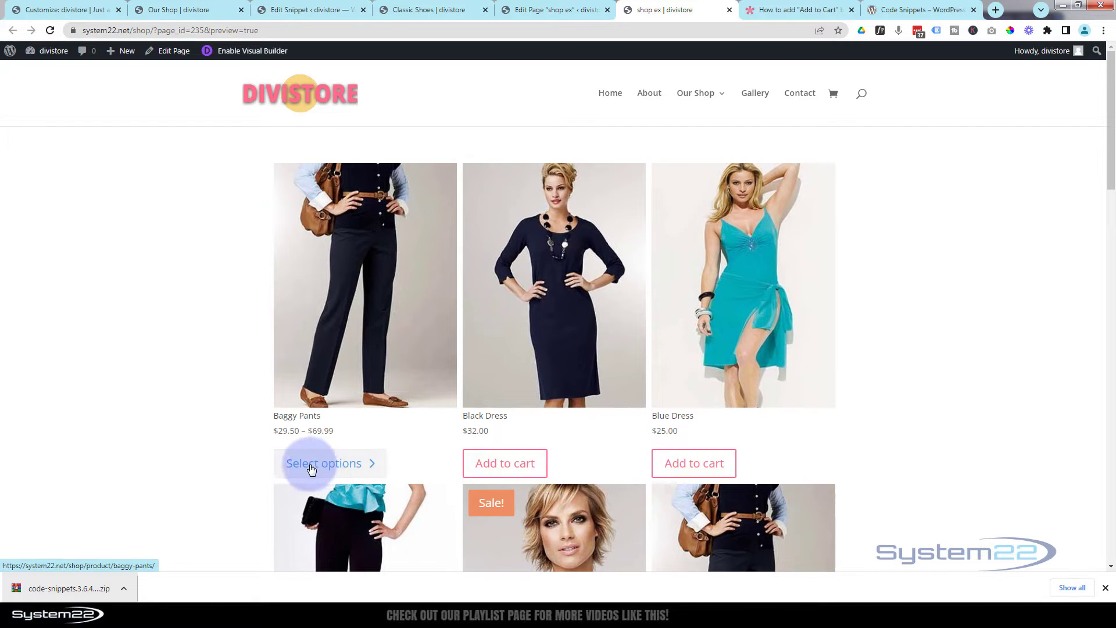
pyautogui.scroll(-5, 221, 368)
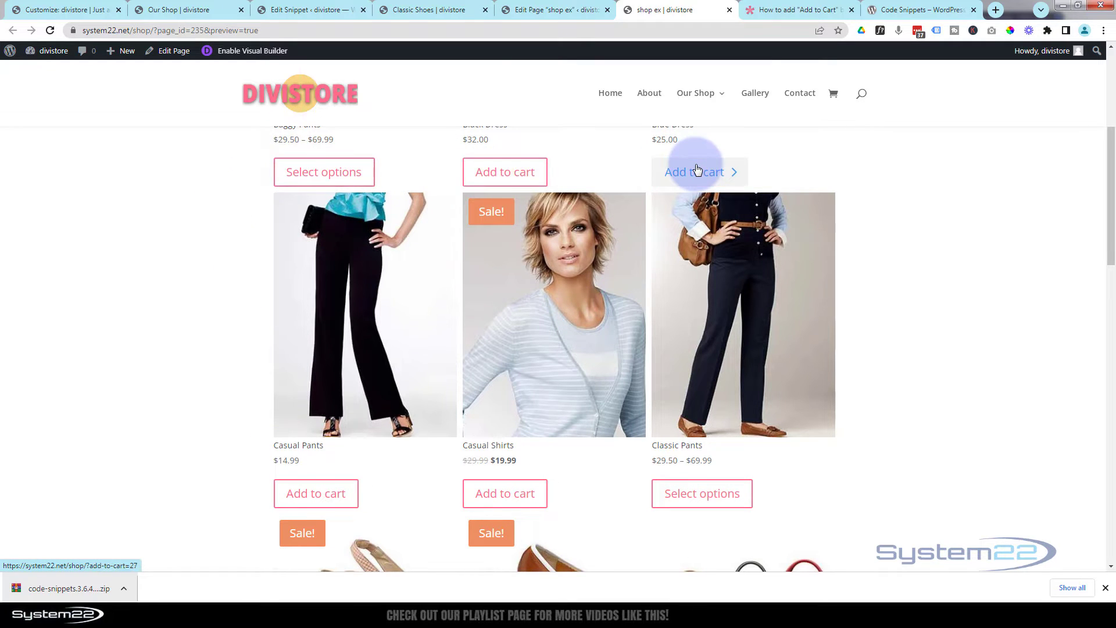
pyautogui.scroll(3, 980, 238)
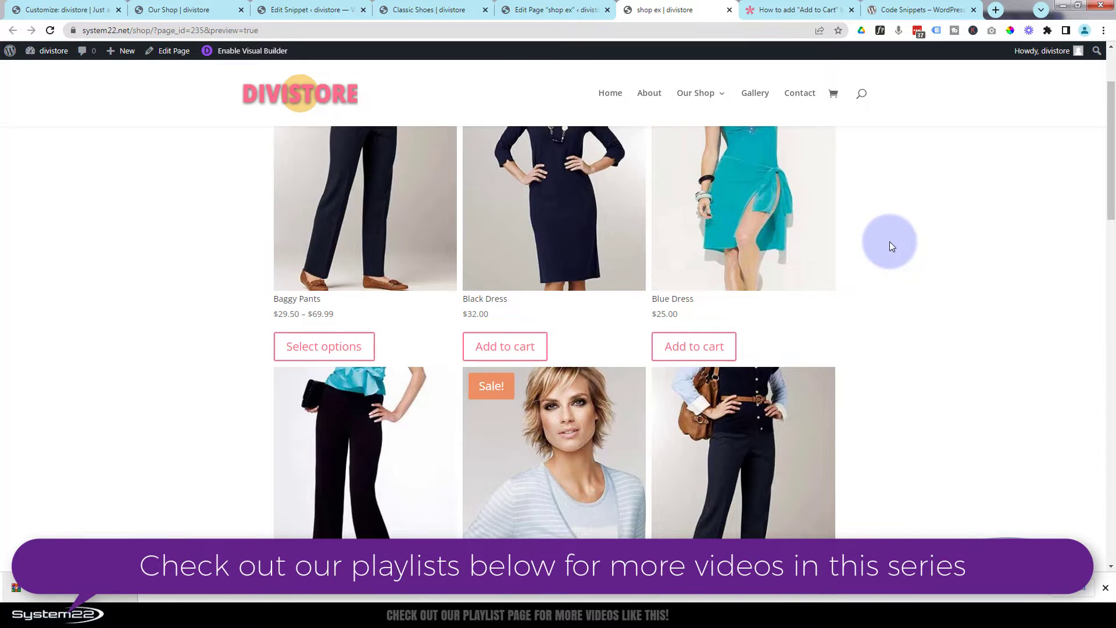
# Step: Open the Additional CSS editor in the theme customizer from the snippet's admin page
pyautogui.click(277, 11)
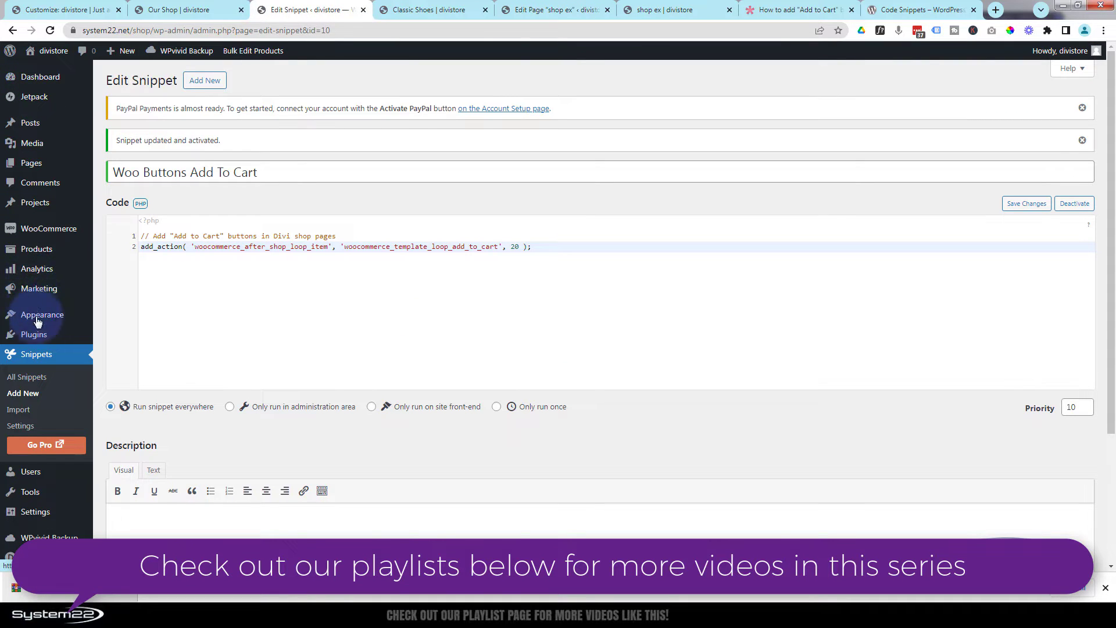
pyautogui.moveTo(38, 319)
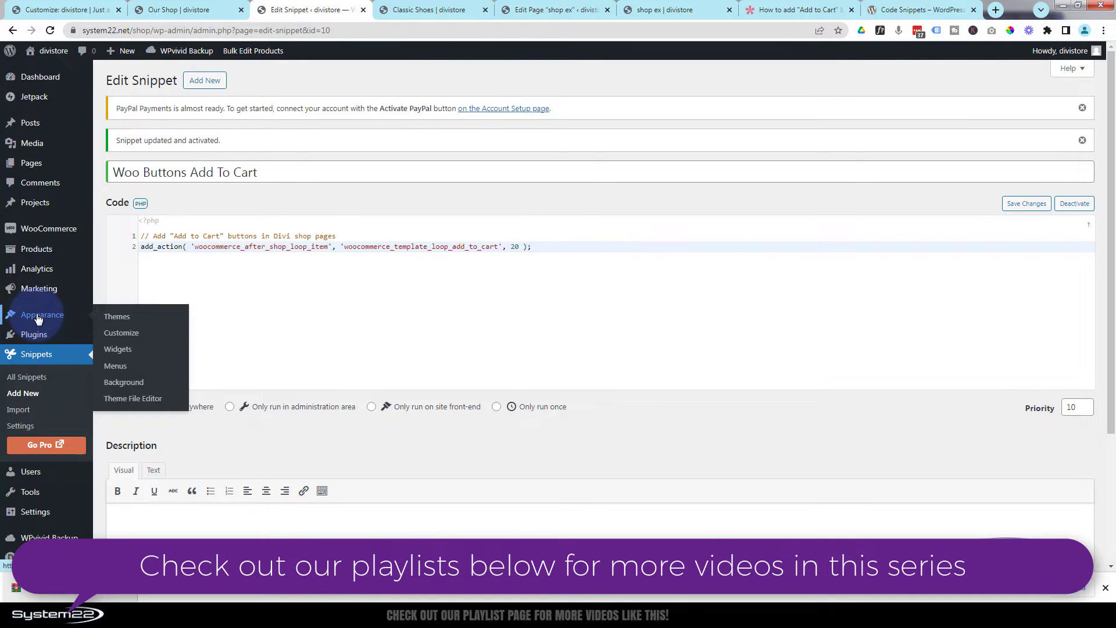
pyautogui.click(122, 336)
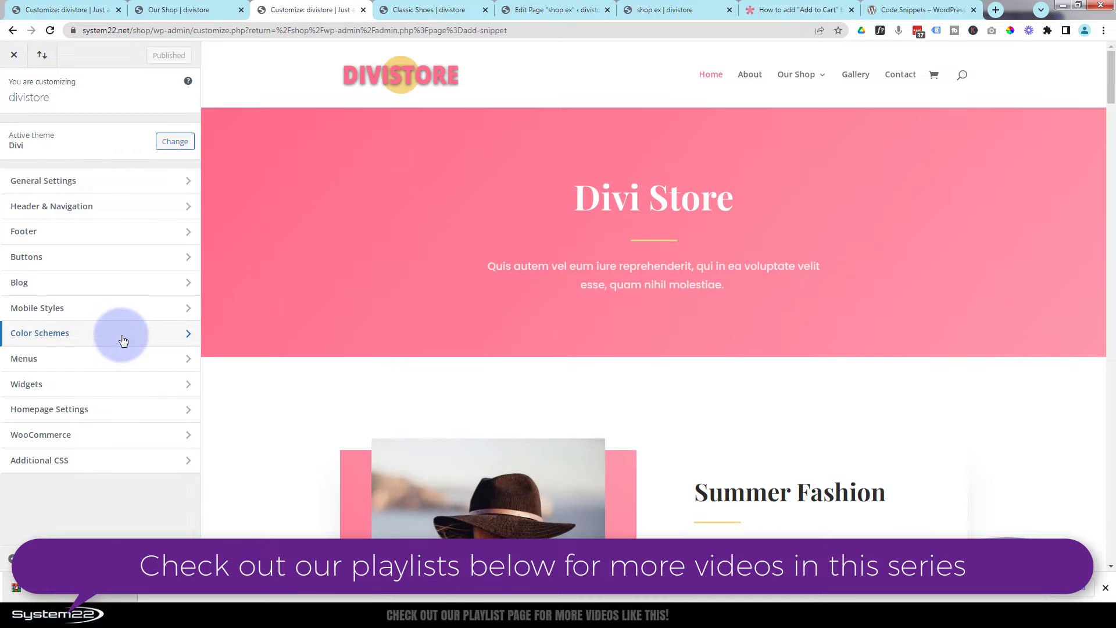
pyautogui.click(107, 463)
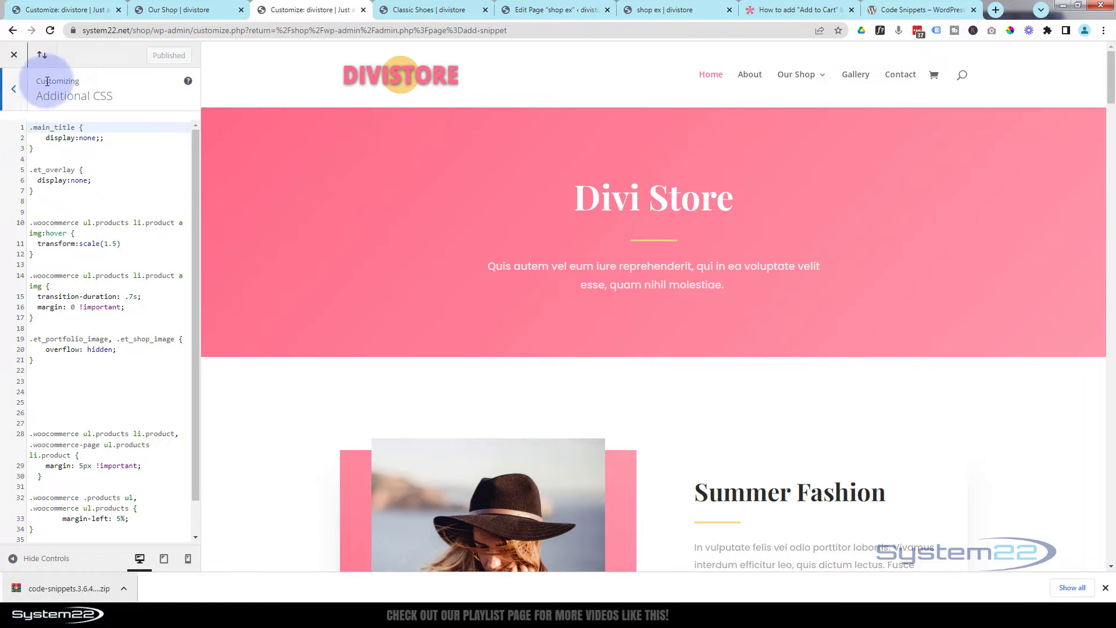
# Step: Insert five blank lines above the existing CSS and add the comment "/* Woo Buttons */" on the first line
pyautogui.click(28, 127)
pyautogui.press('Return')
pyautogui.press('Return')
pyautogui.press('Return')
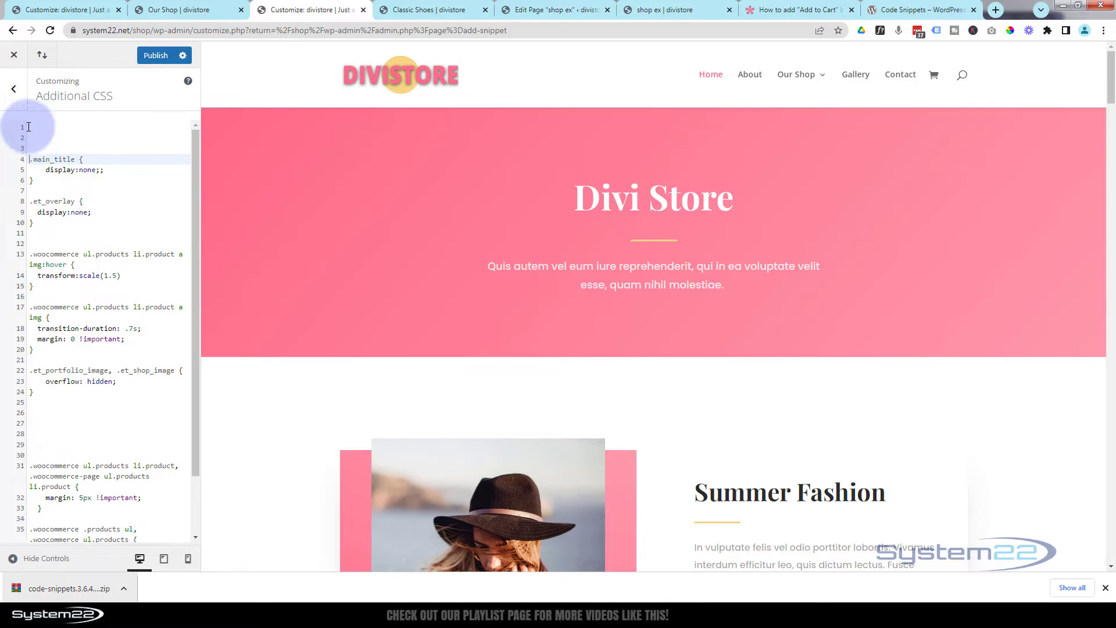
pyautogui.press('Return')
pyautogui.press('Return')
pyautogui.click(76, 125)
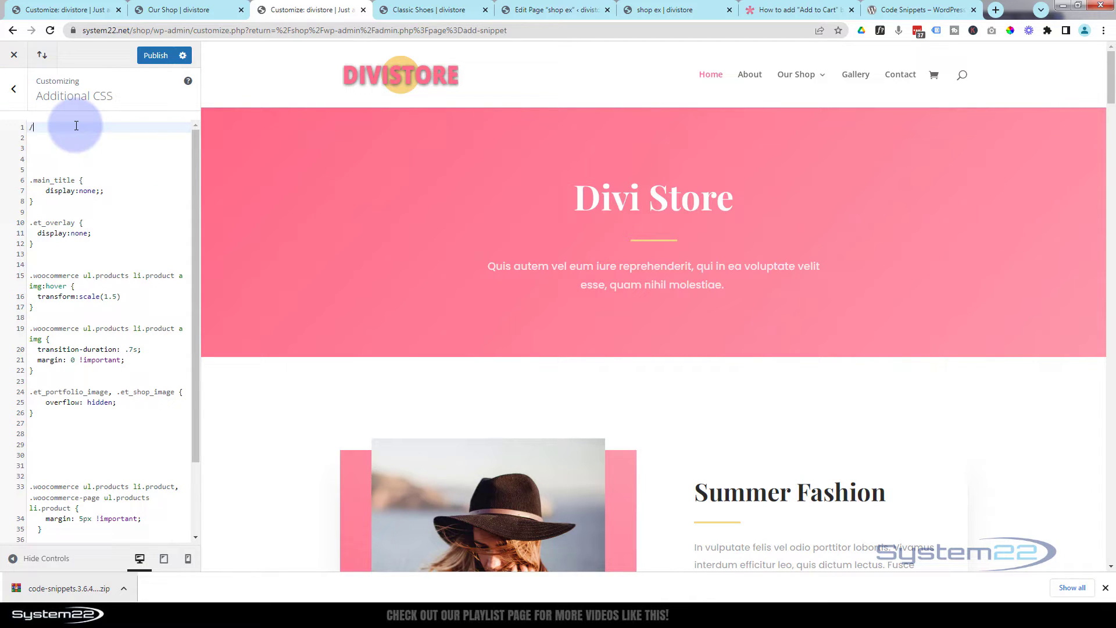
pyautogui.write('/*  */')
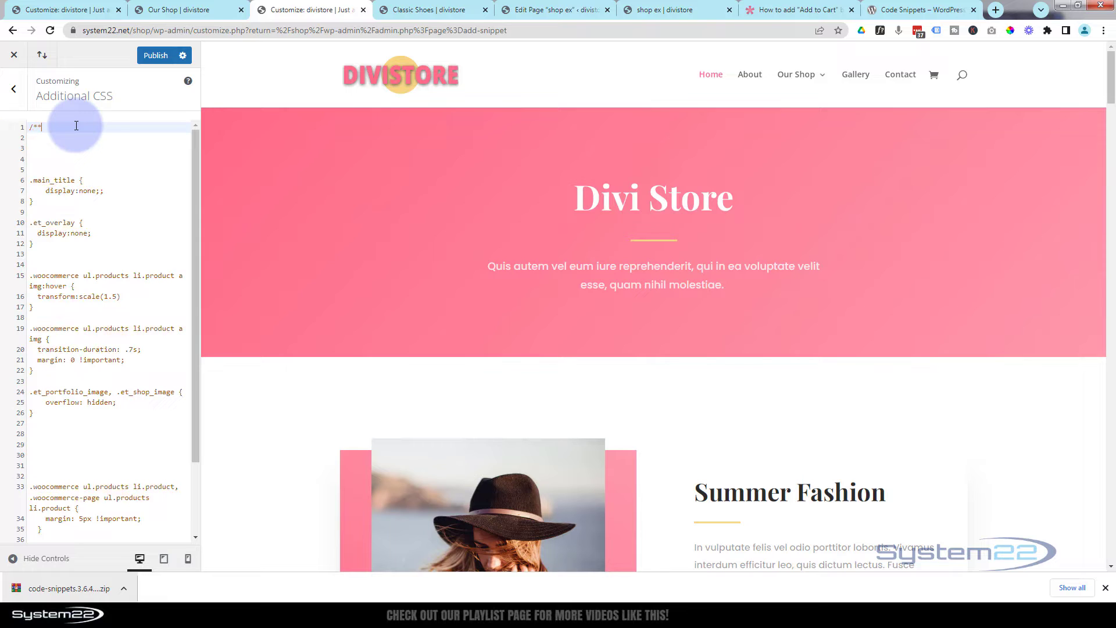
pyautogui.press('Left')
pyautogui.press('Left')
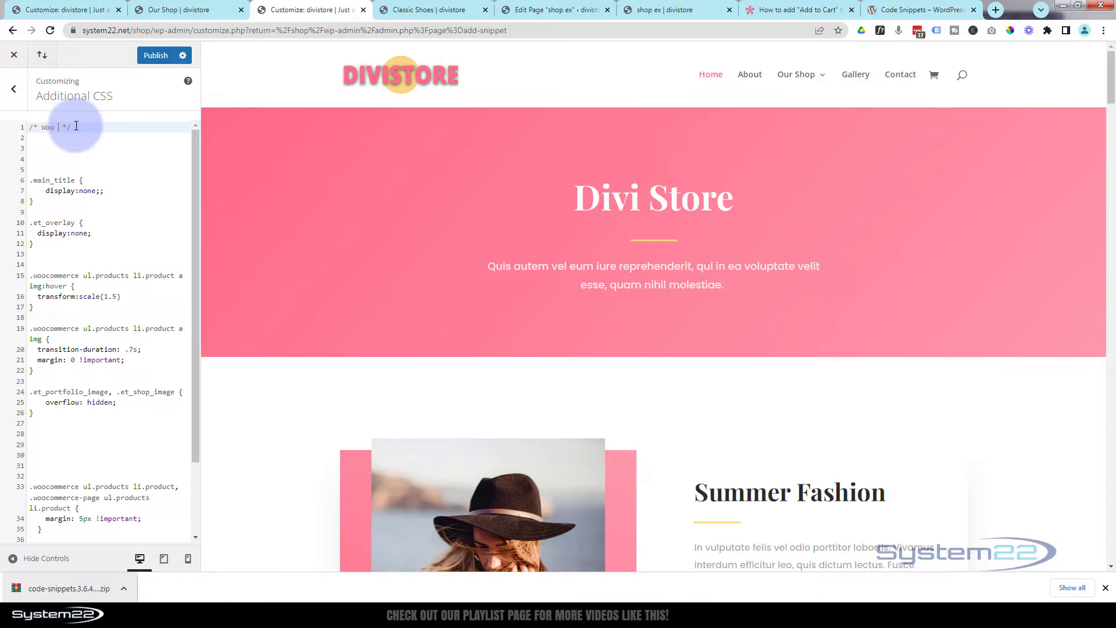
pyautogui.write('Woo Buttons')
# Step: Bring the product grid with its cart buttons into view in the customizer's homepage preview
pyautogui.scroll(-7, 348, 196)
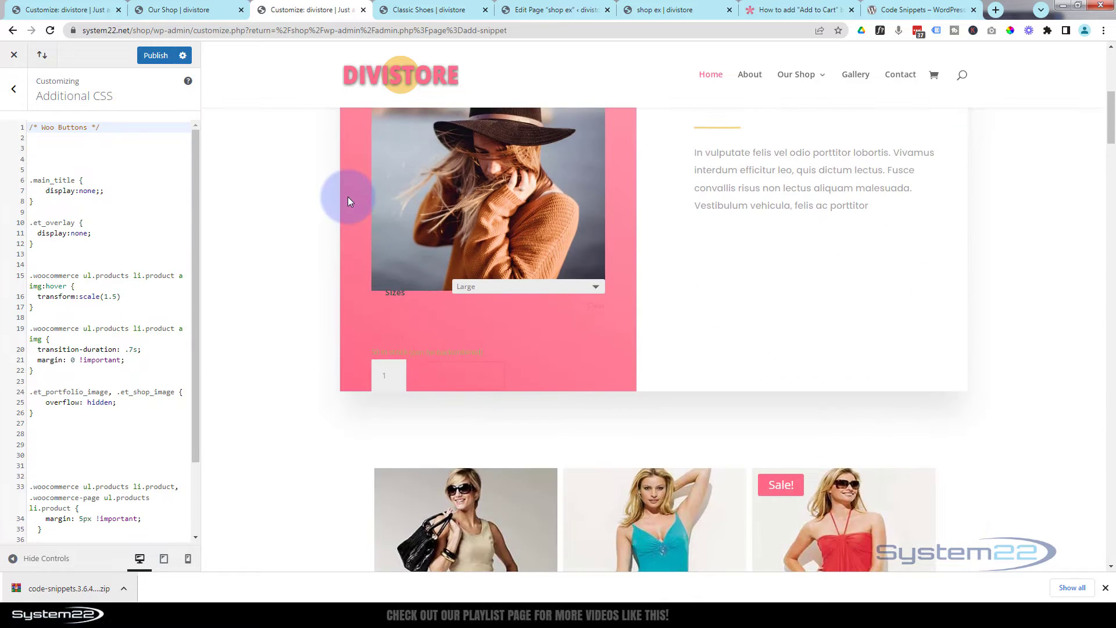
pyautogui.scroll(-6, 347, 196)
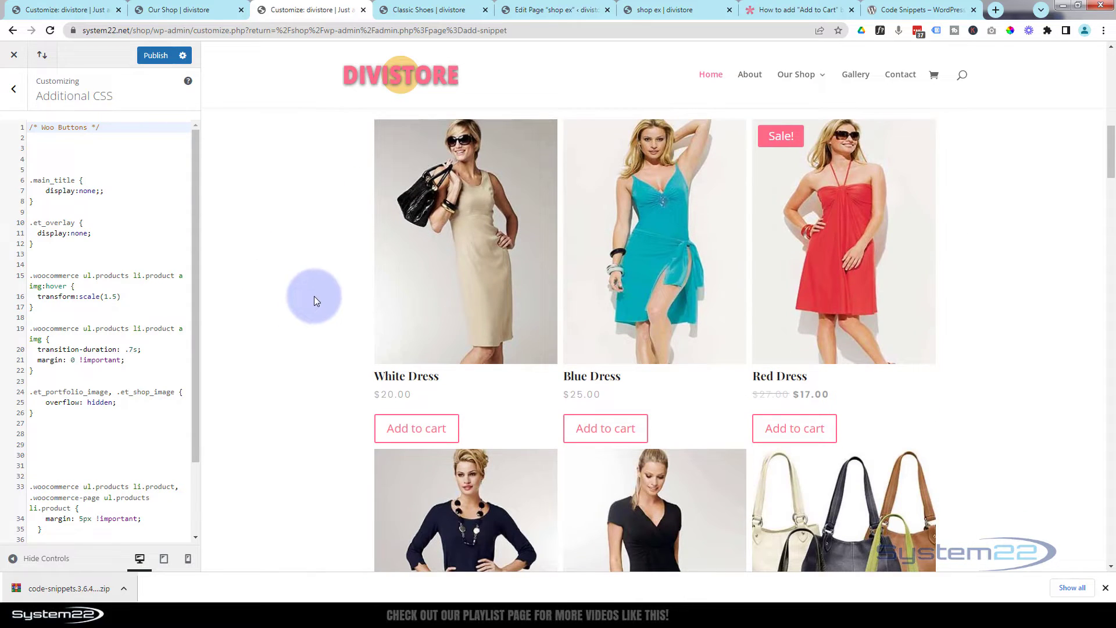
pyautogui.scroll(-2, 314, 300)
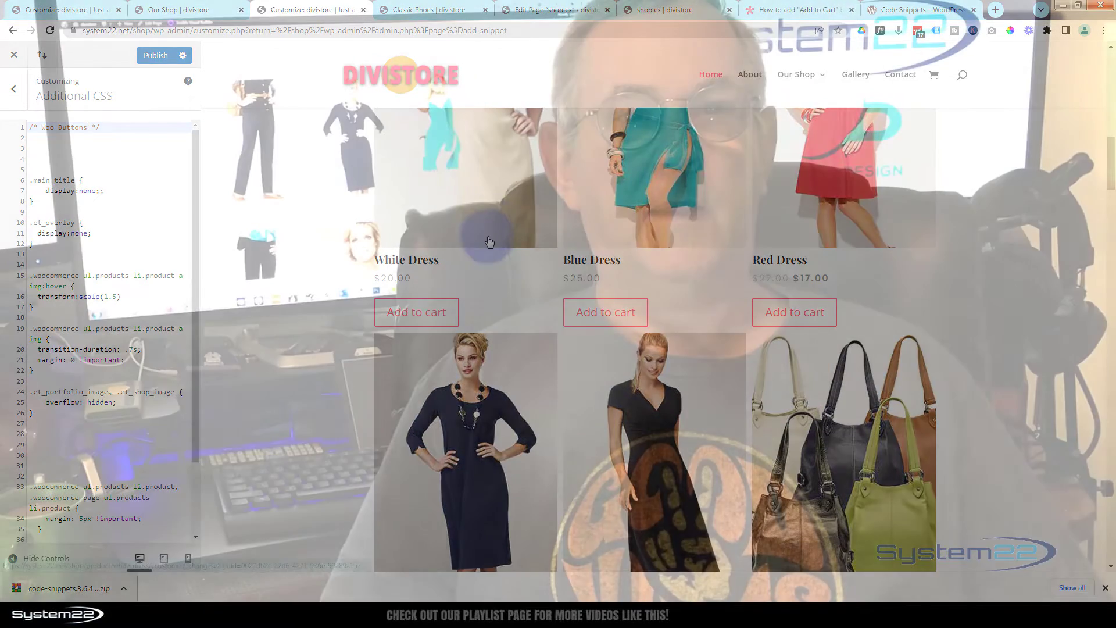